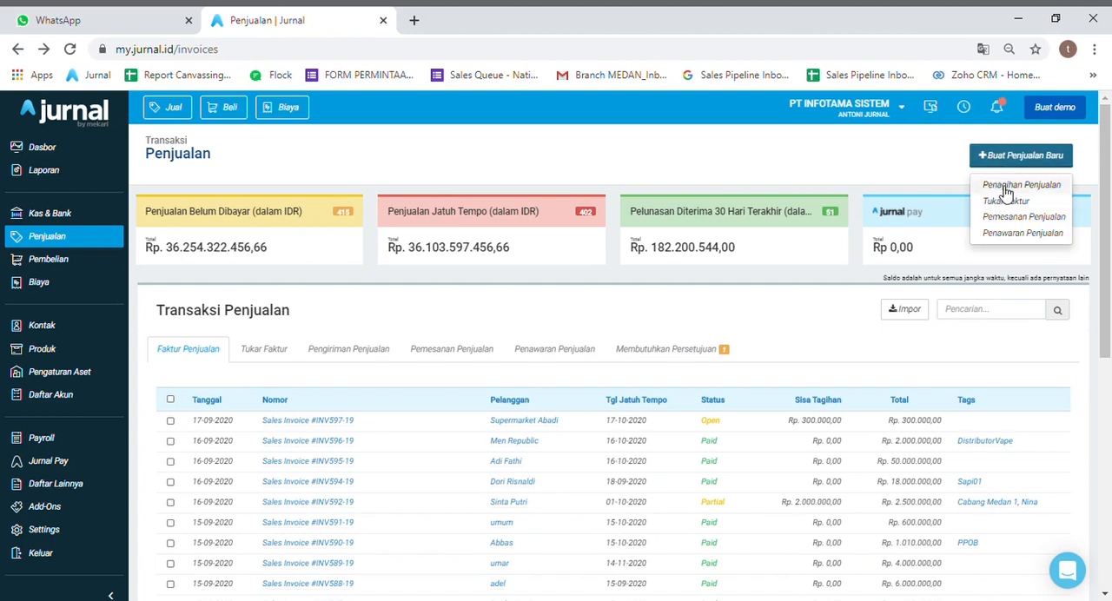
# - Start a new Penagihan Penjualan and add a new customer contact to it, entering the customer's full name
pyautogui.click(1005, 187)
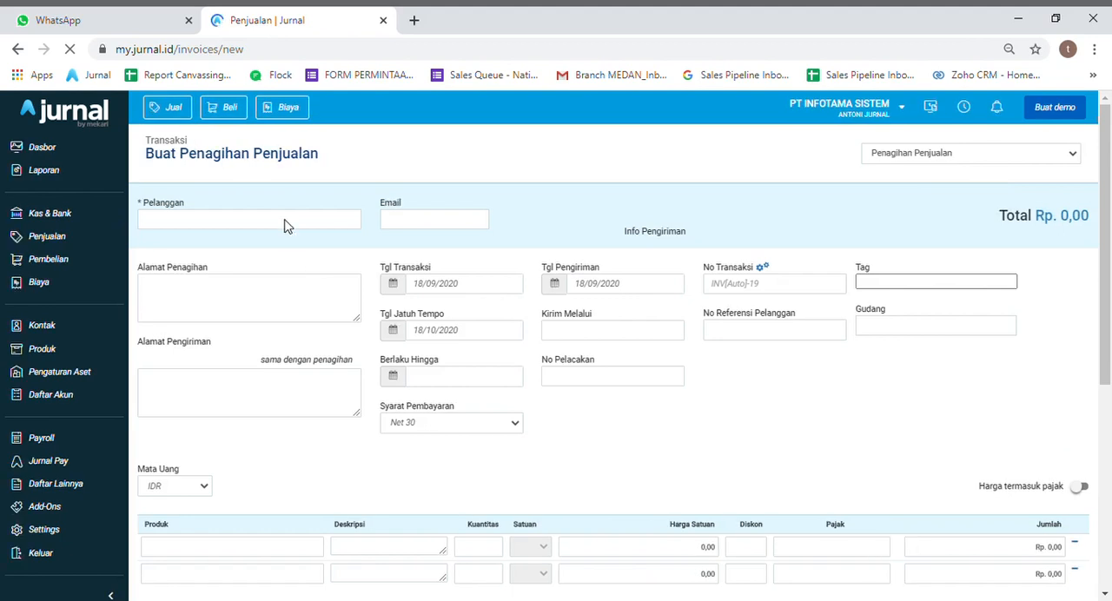
pyautogui.click(283, 224)
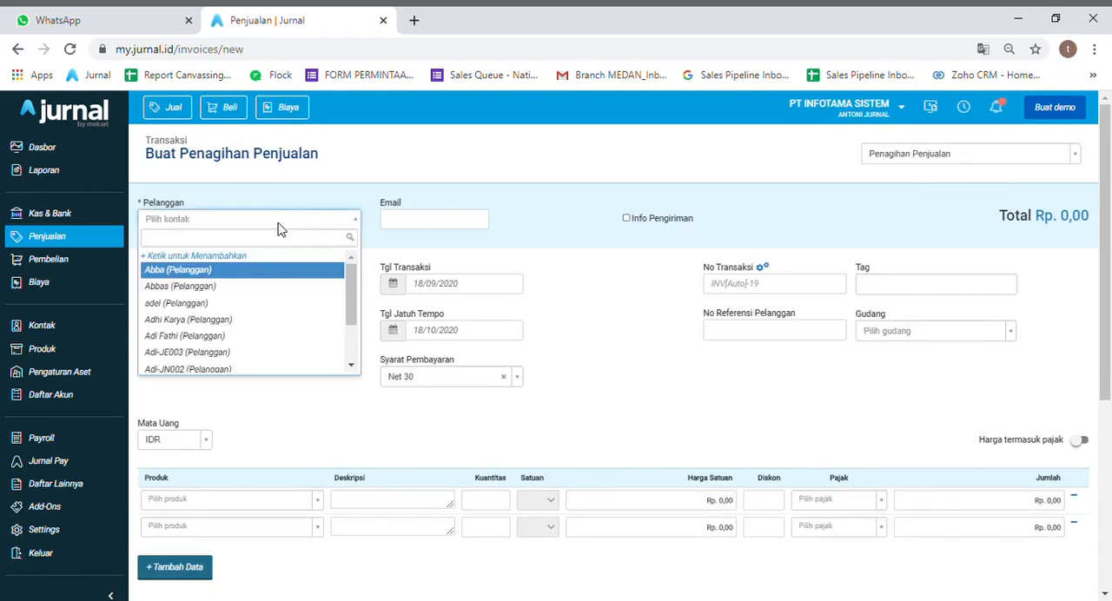
pyautogui.click(240, 259)
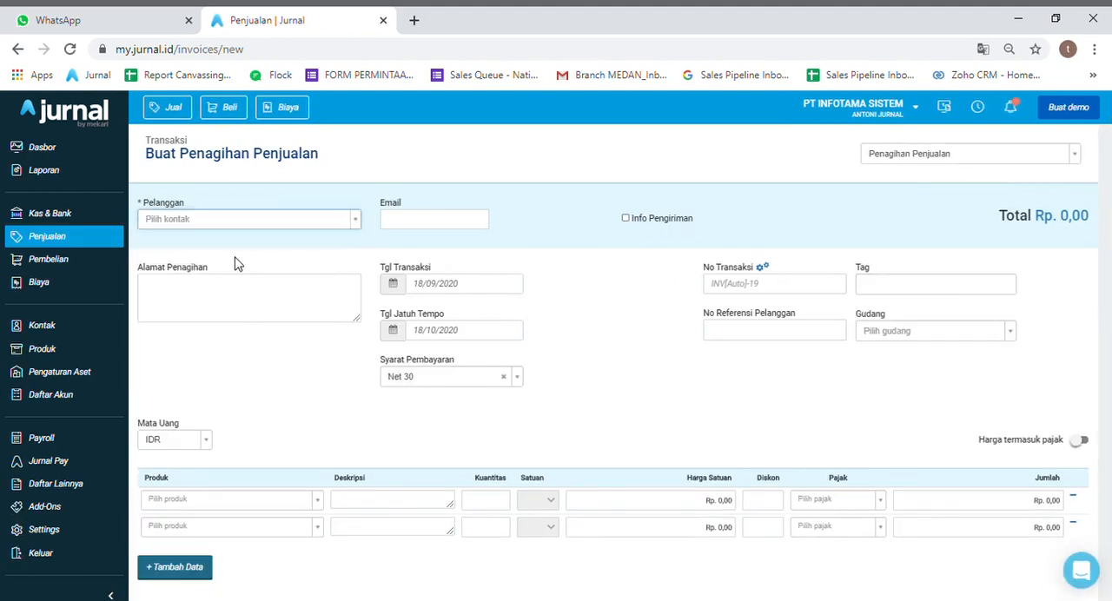
pyautogui.write('S')
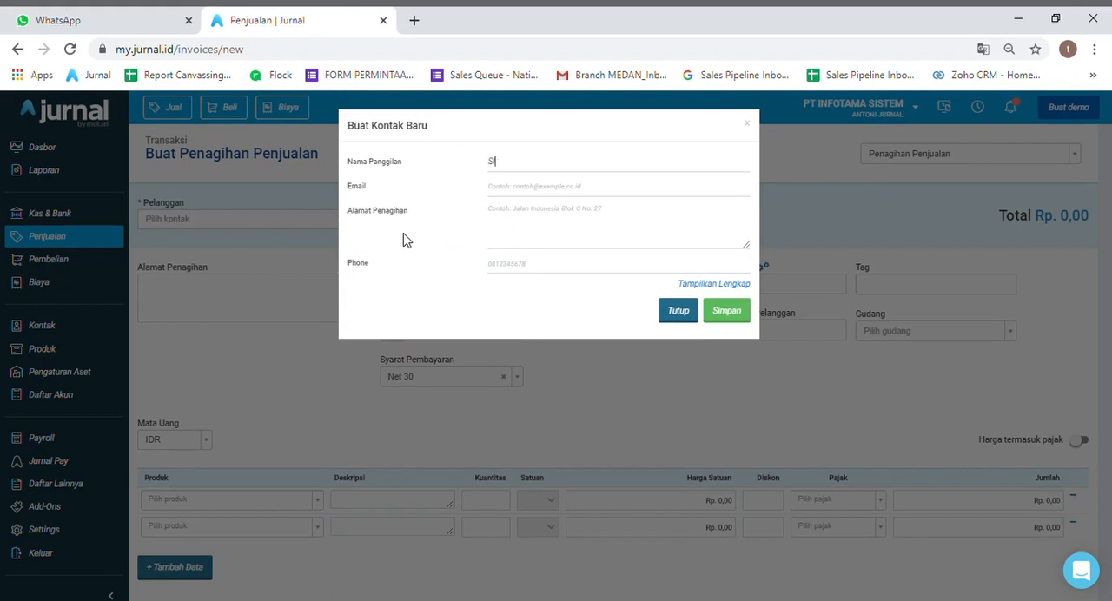
pyautogui.press('BackSpace')
pyautogui.click(726, 312)
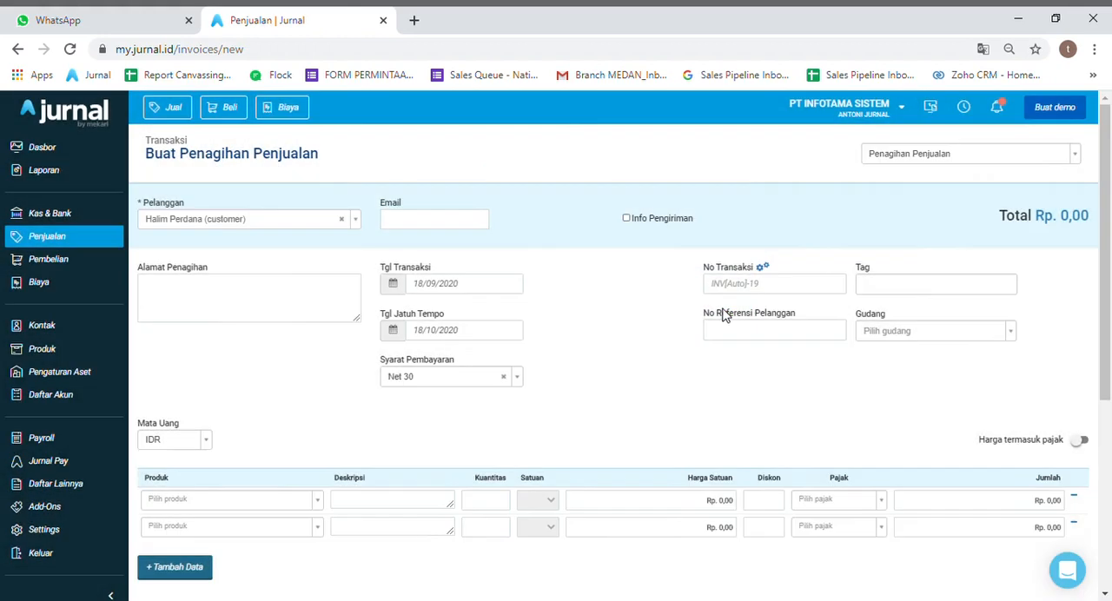
# - Add the product Printer Cannon IP X 235 to the first invoice line with a quantity of 10
pyautogui.click(257, 507)
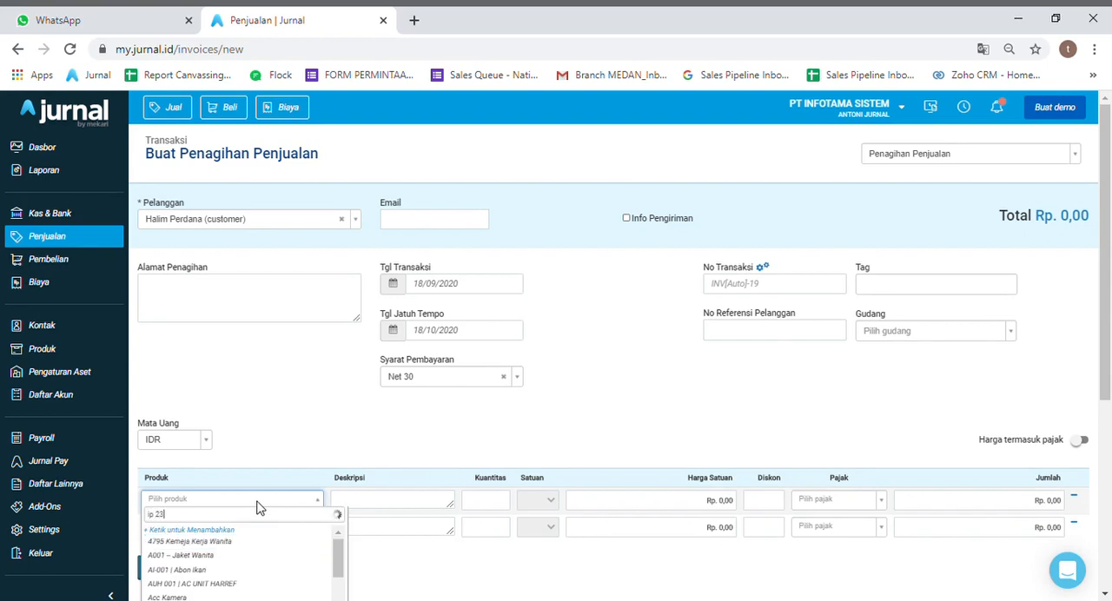
pyautogui.write('ip 23')
pyautogui.click(250, 541)
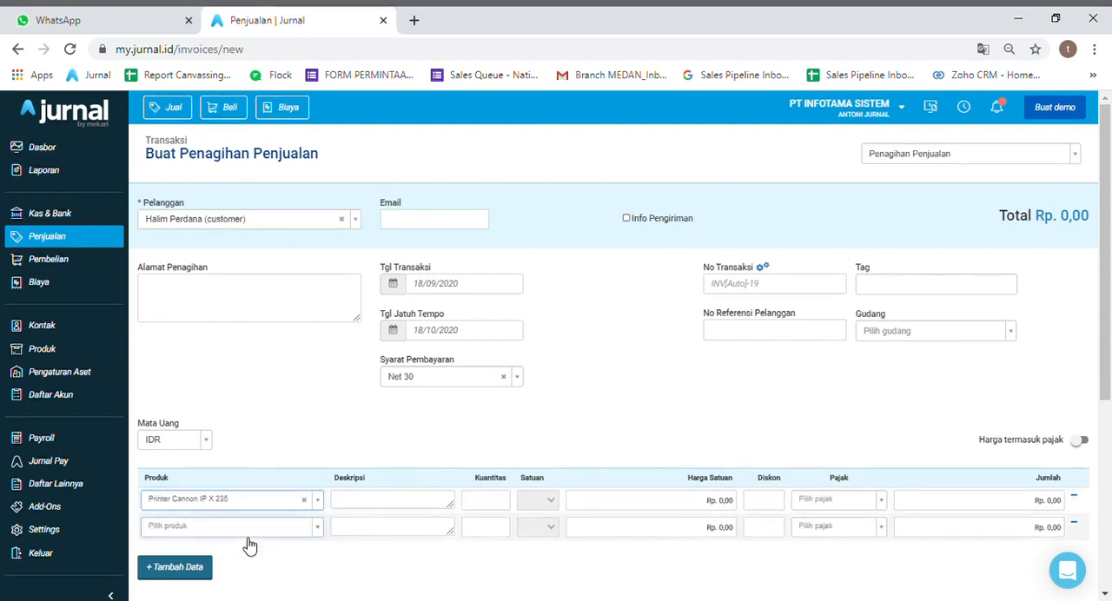
pyautogui.doubleClick(486, 506)
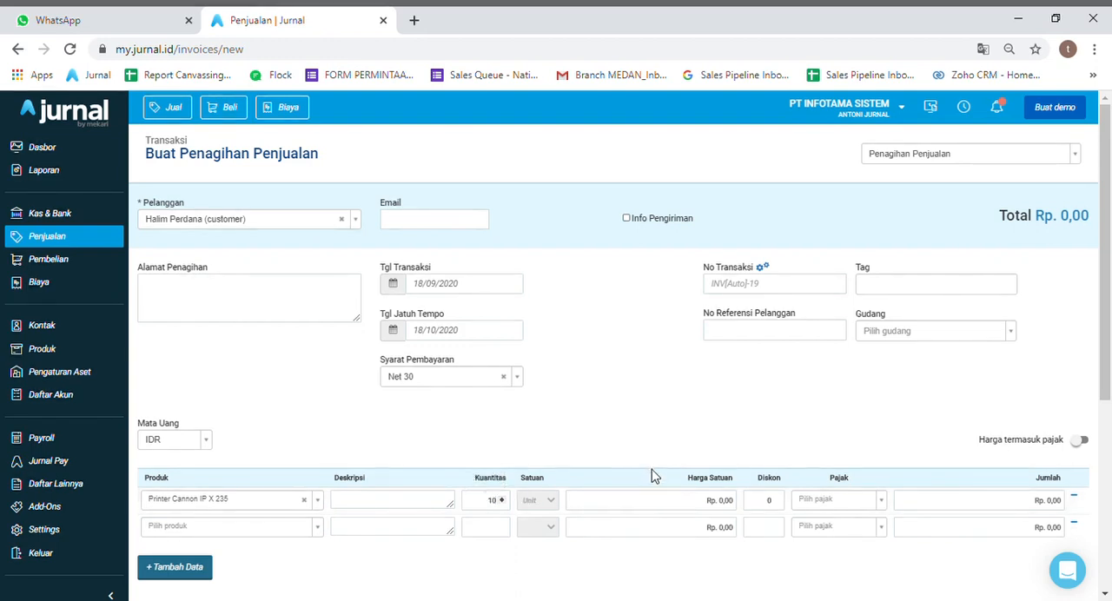
# - Set the printer line's unit price to Rp. 6.000.000
pyautogui.click(658, 511)
pyautogui.write('4')
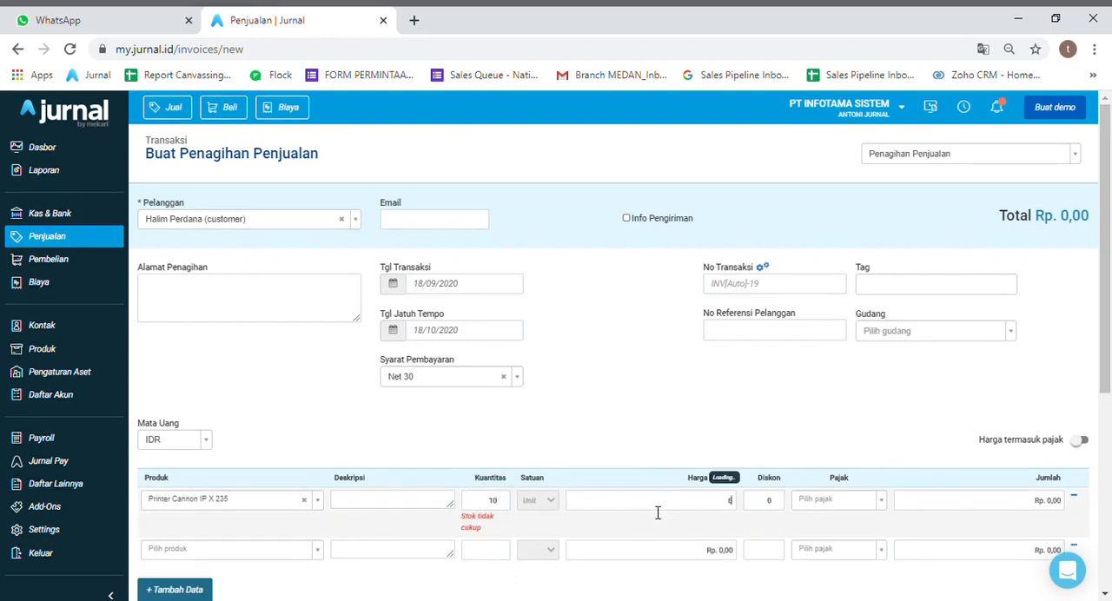
pyautogui.write('000000')
pyautogui.click(654, 438)
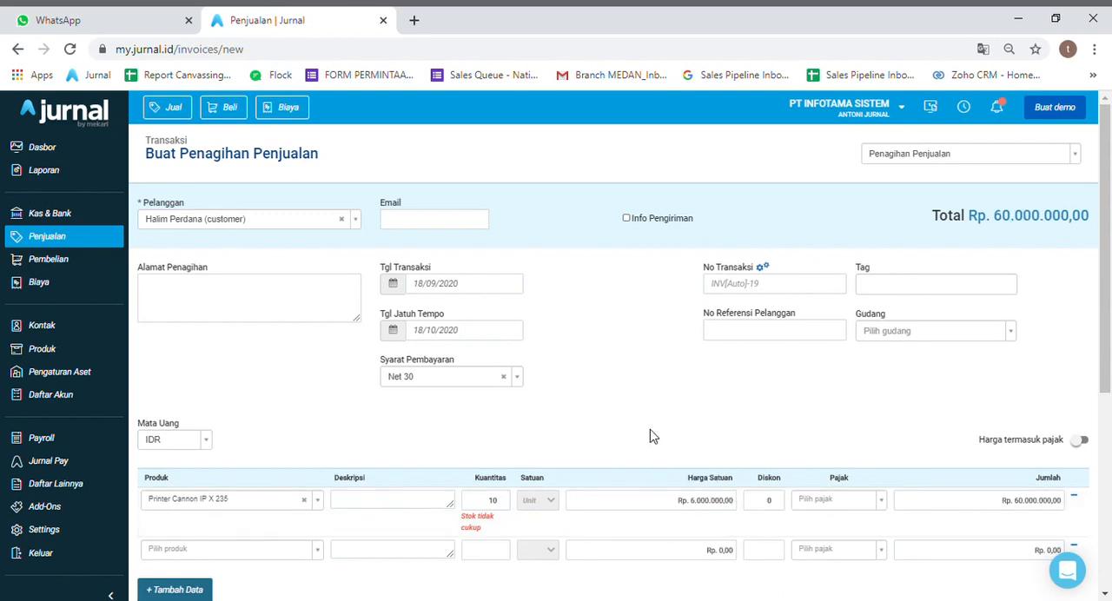
# - Change the printer line's unit price to Rp. 600.000
pyautogui.moveTo(682, 505)
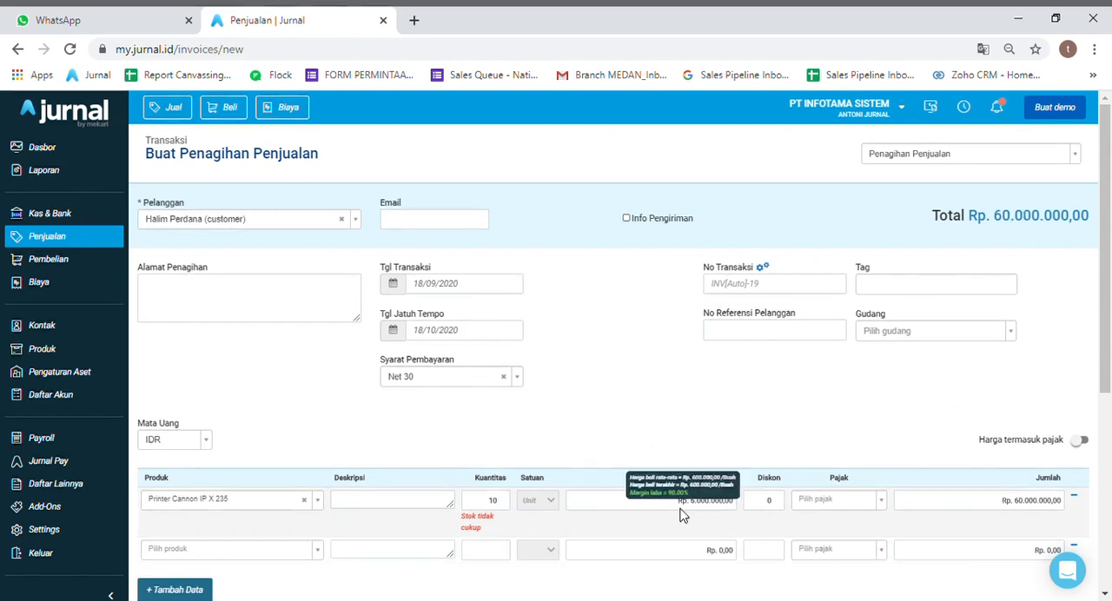
pyautogui.click(688, 511)
pyautogui.write('9')
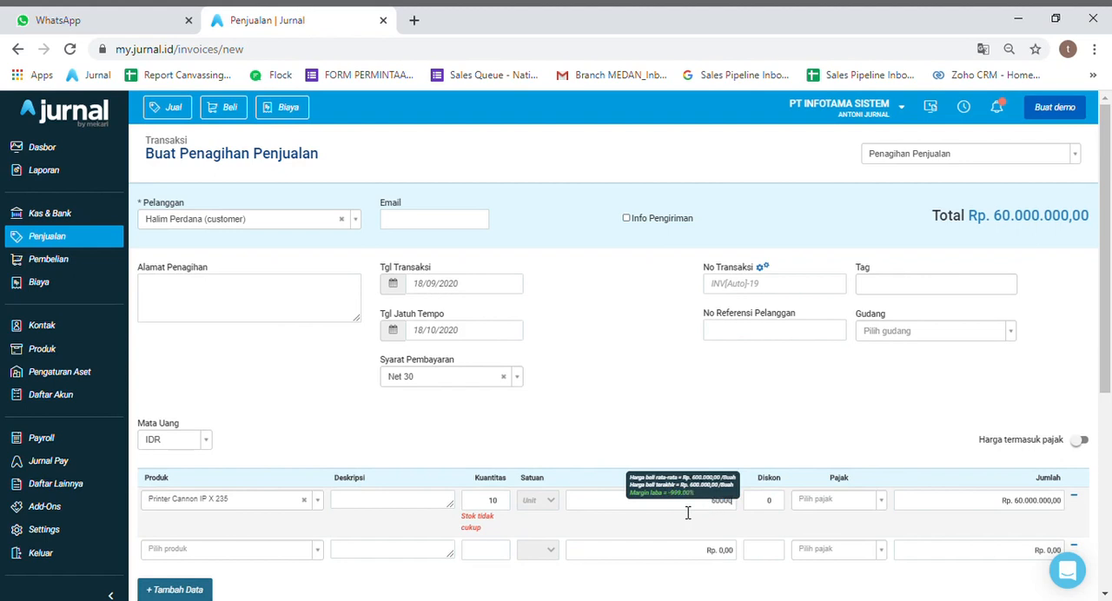
pyautogui.doubleClick(707, 443)
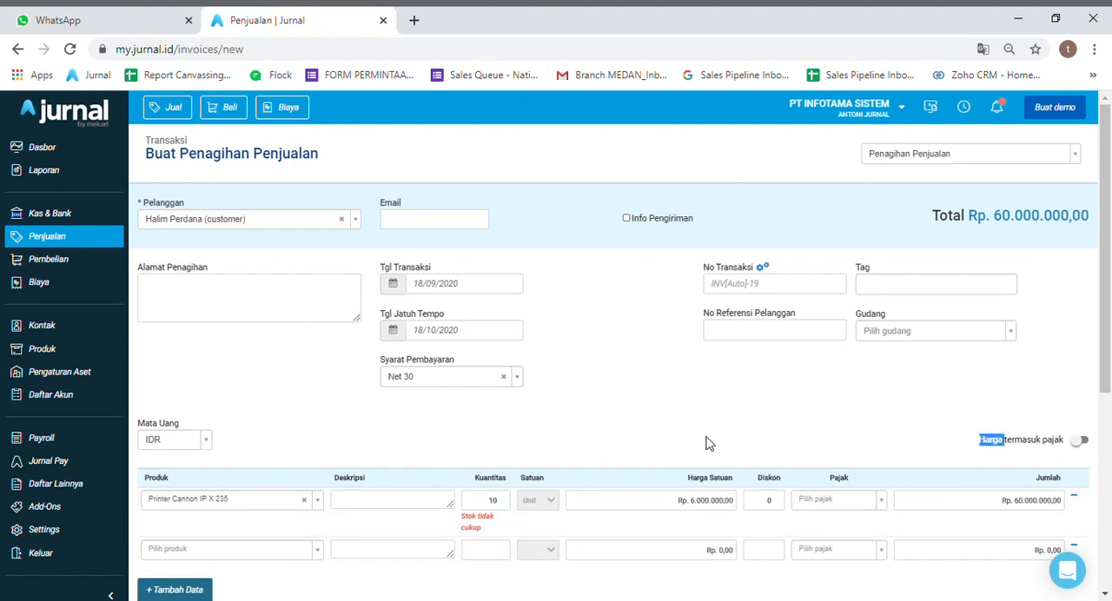
pyautogui.click(698, 511)
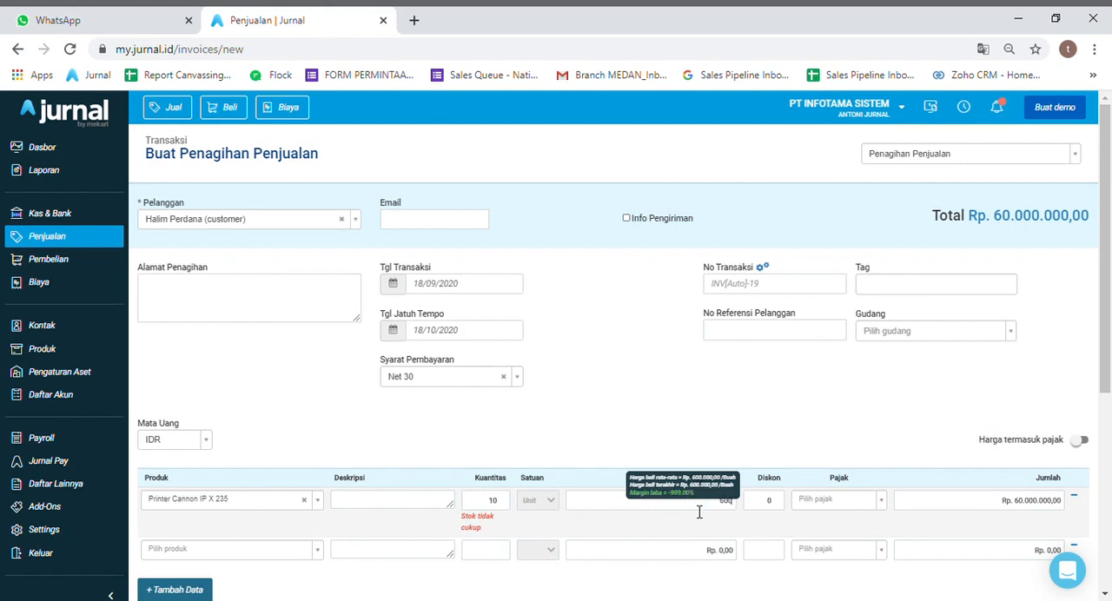
pyautogui.click(838, 432)
pyautogui.moveTo(717, 507)
pyautogui.doubleClick(724, 512)
pyautogui.write('1')
pyautogui.click(800, 428)
# - Set the sales invoice's transaction date to 11/09/2020
pyautogui.moveTo(1107, 311); pyautogui.dragTo(1107, 355)
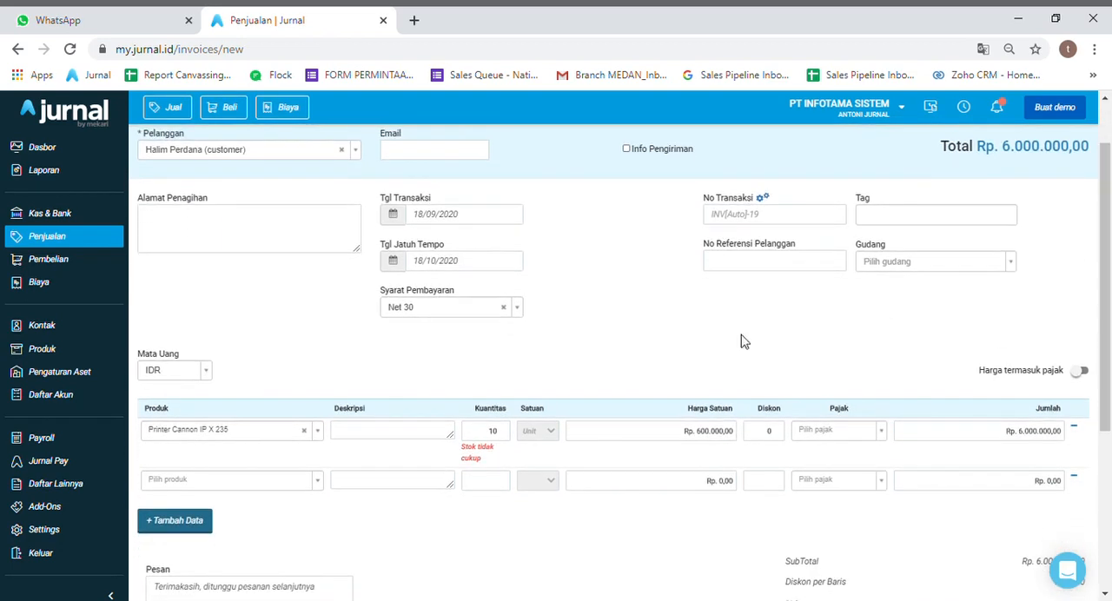
pyautogui.click(394, 215)
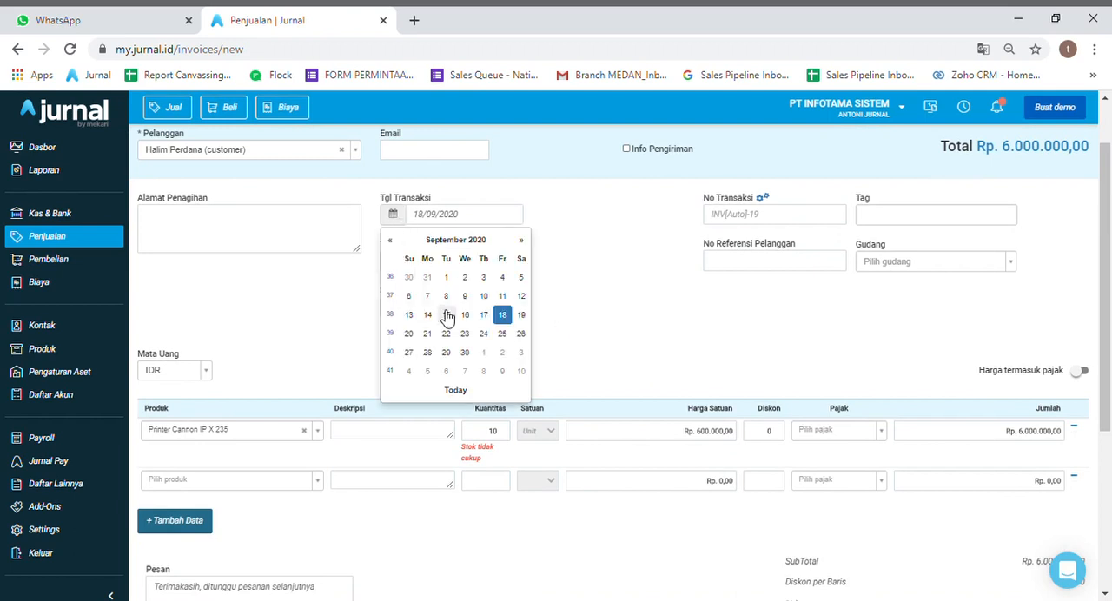
pyautogui.click(502, 297)
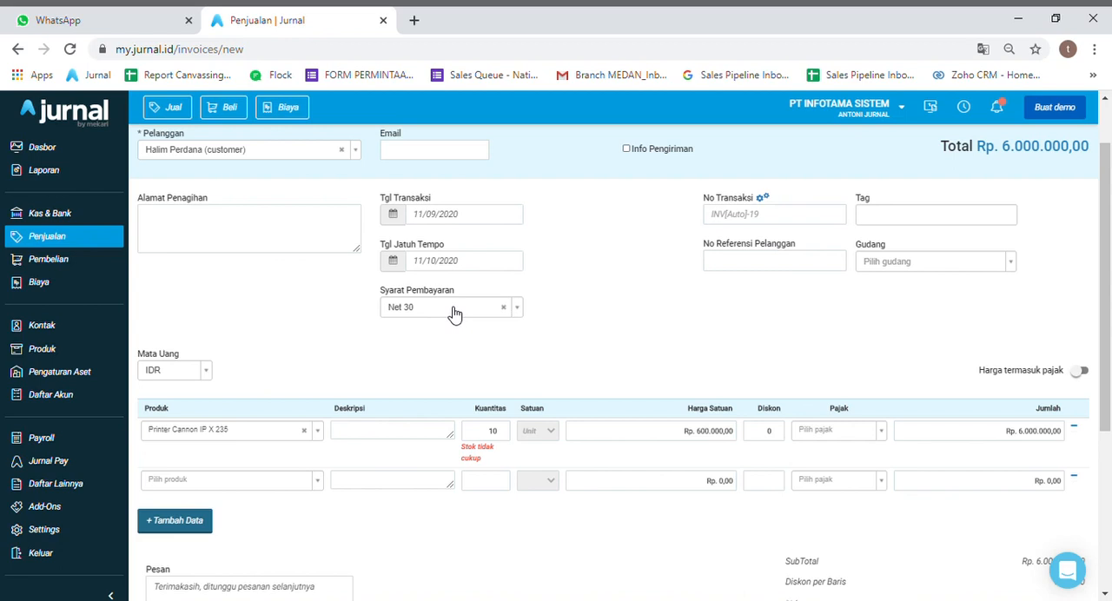
# - Create the sales invoice and agree to record the transaction before the stock opname
pyautogui.moveTo(1111, 249); pyautogui.dragTo(1110, 405)
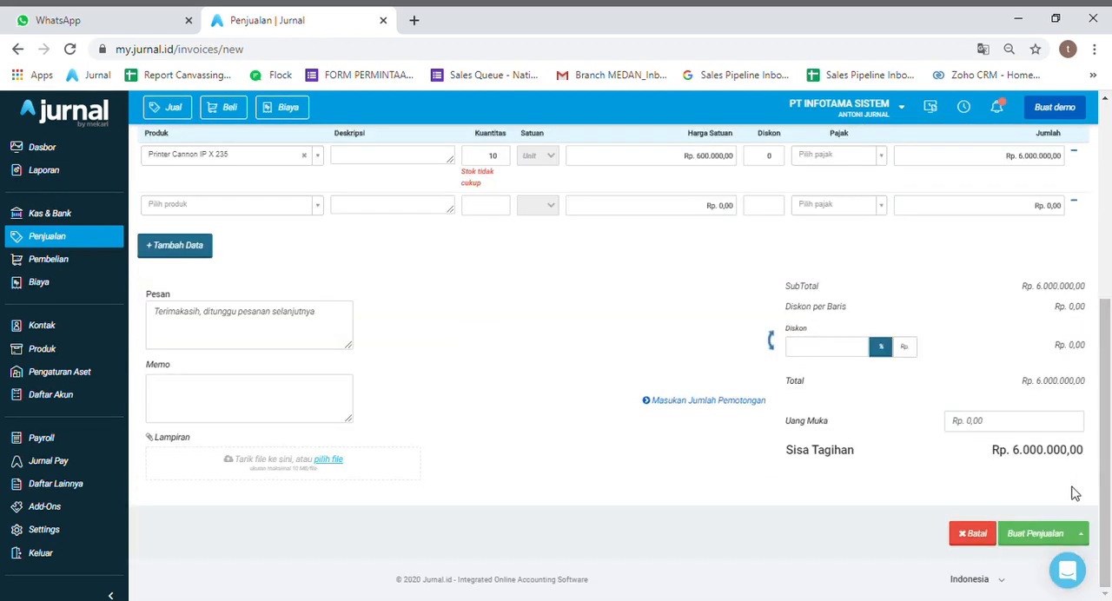
pyautogui.click(1043, 533)
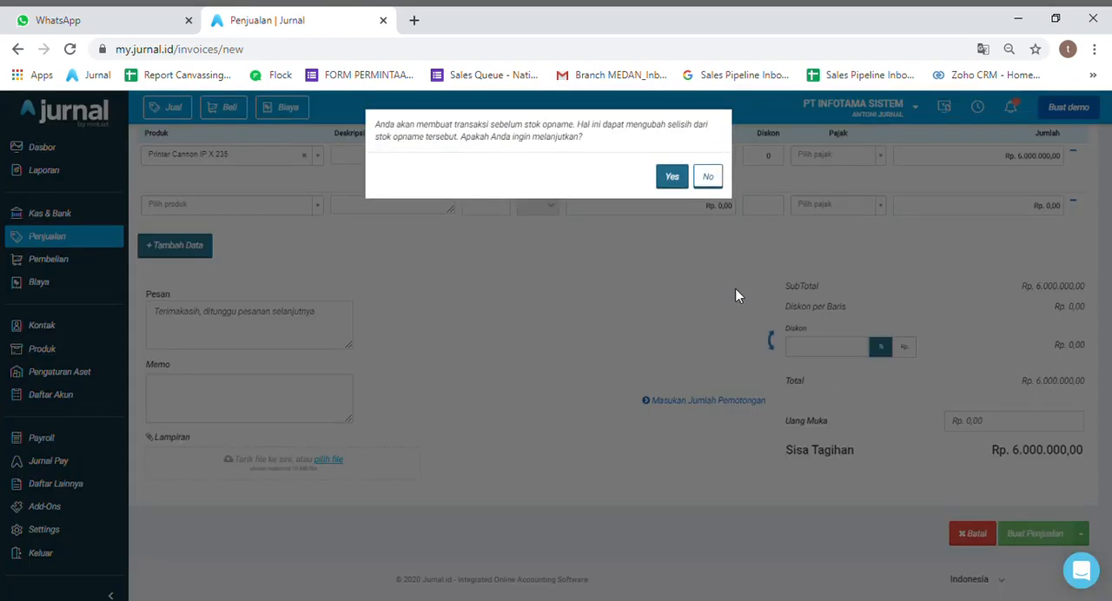
pyautogui.click(674, 178)
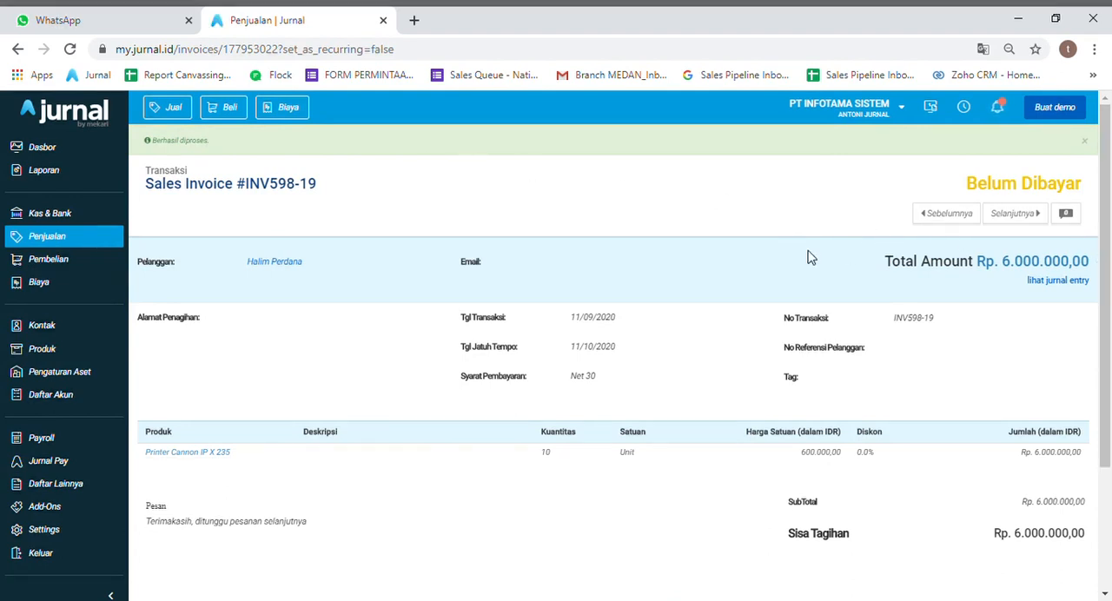
# - Search the sales transactions by the customer's name and open that customer's sales invoice
pyautogui.click(80, 241)
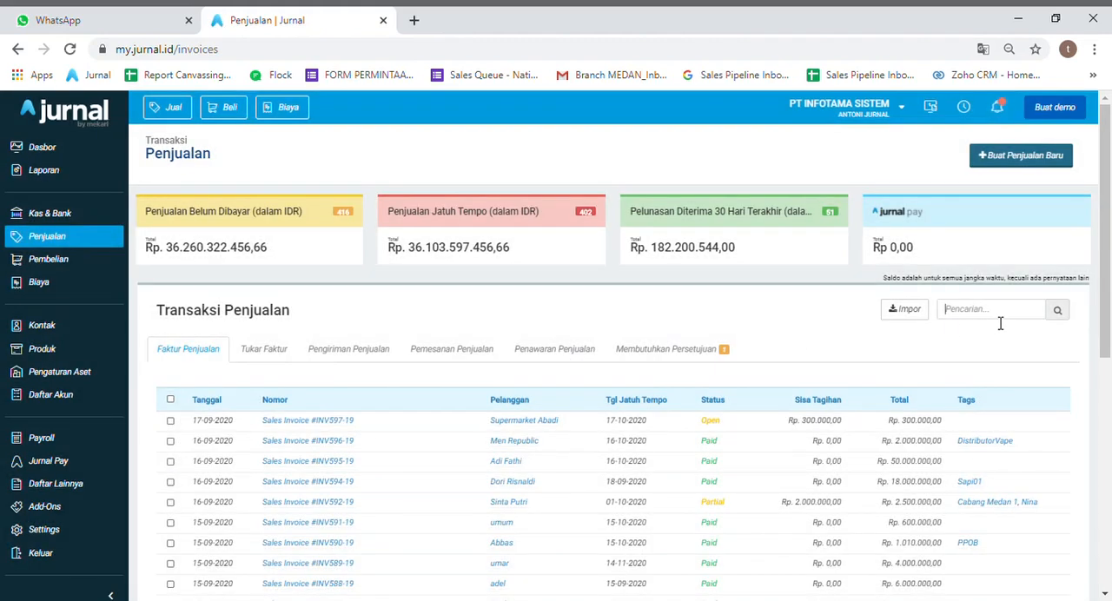
pyautogui.click(1000, 321)
pyautogui.write('halim')
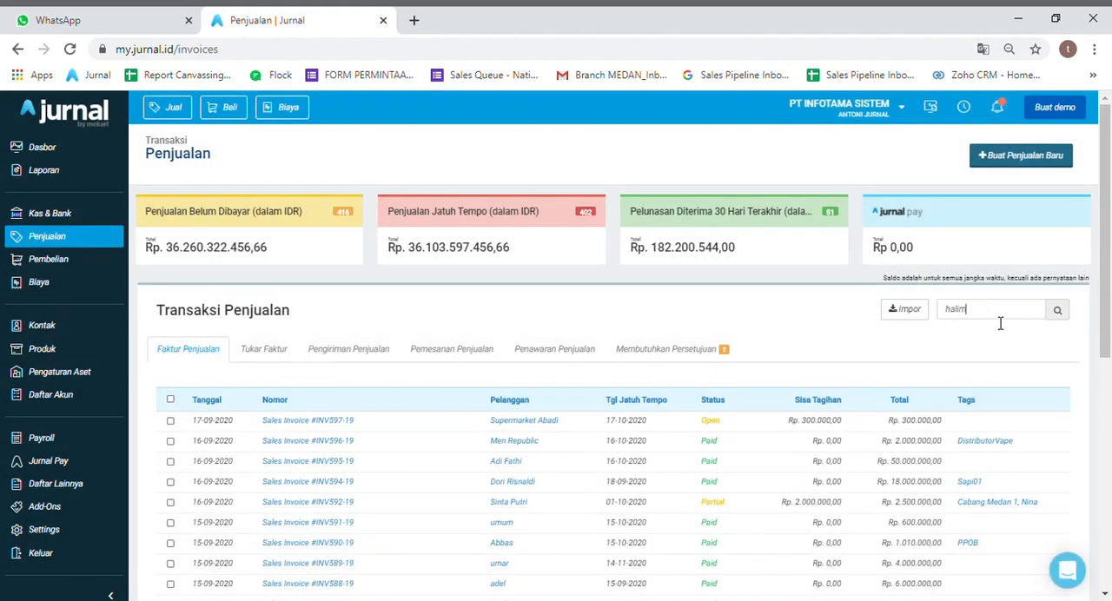
pyautogui.press('Return')
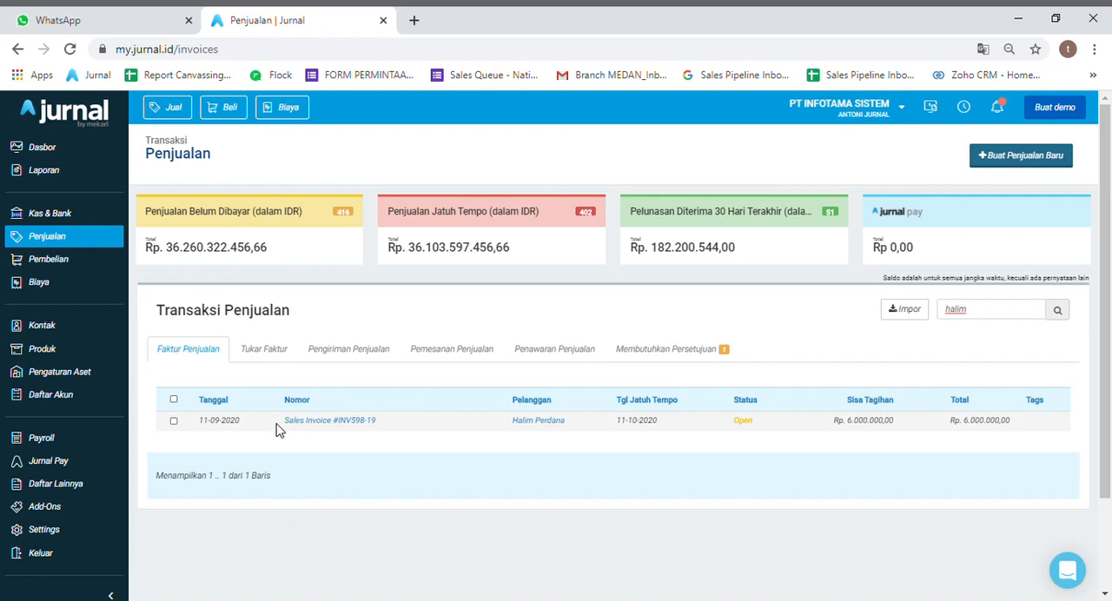
pyautogui.click(308, 422)
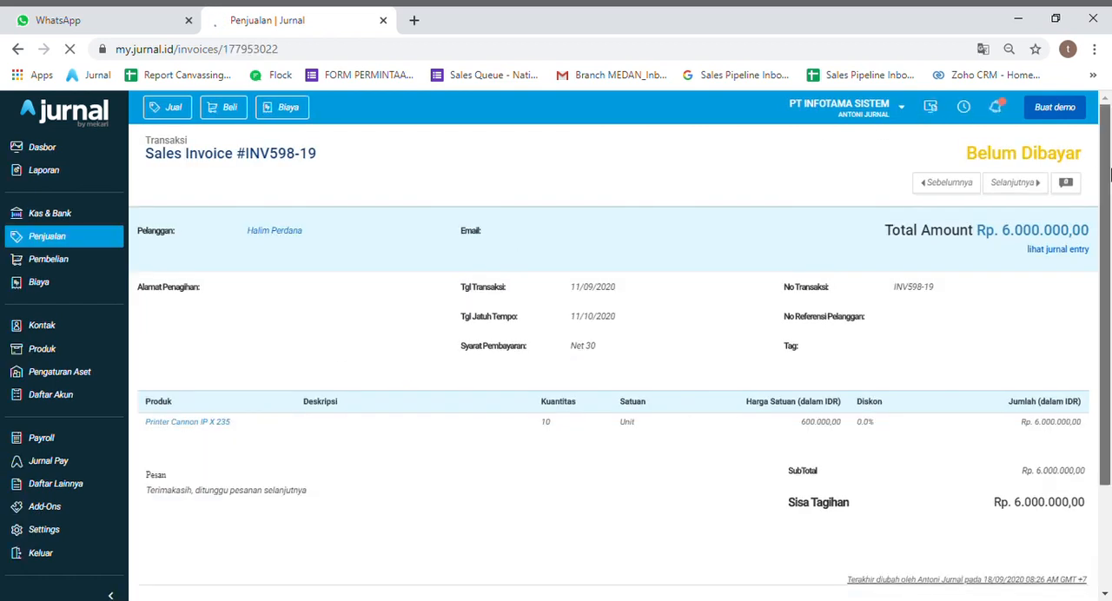
# - Start a pro forma invoice from the open sales invoice
pyautogui.scroll(-3, 1059, 318)
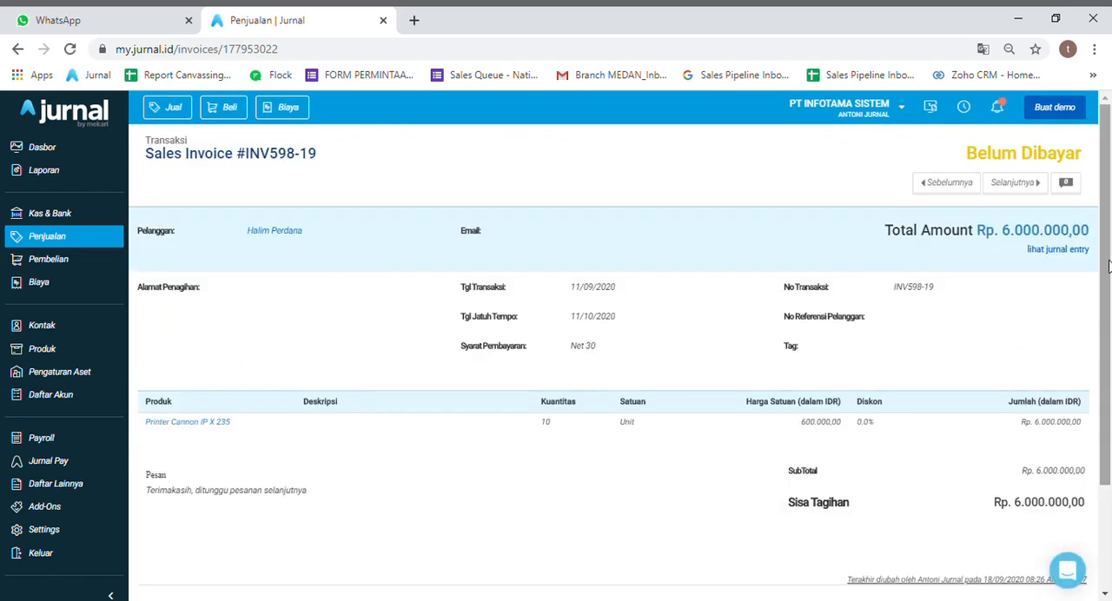
pyautogui.scroll(-3, 1102, 417)
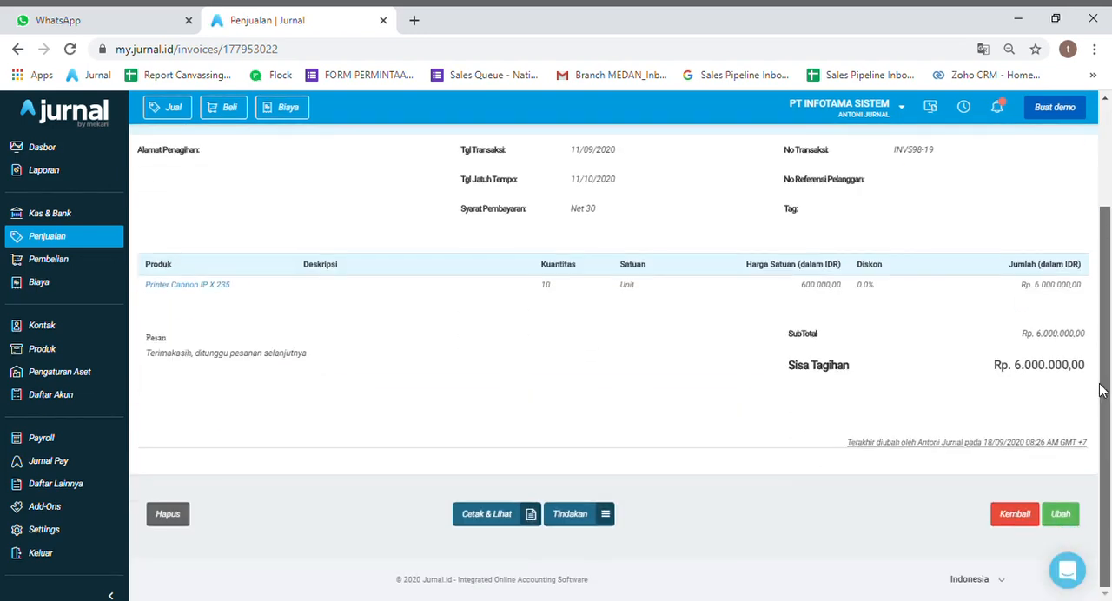
pyautogui.click(611, 519)
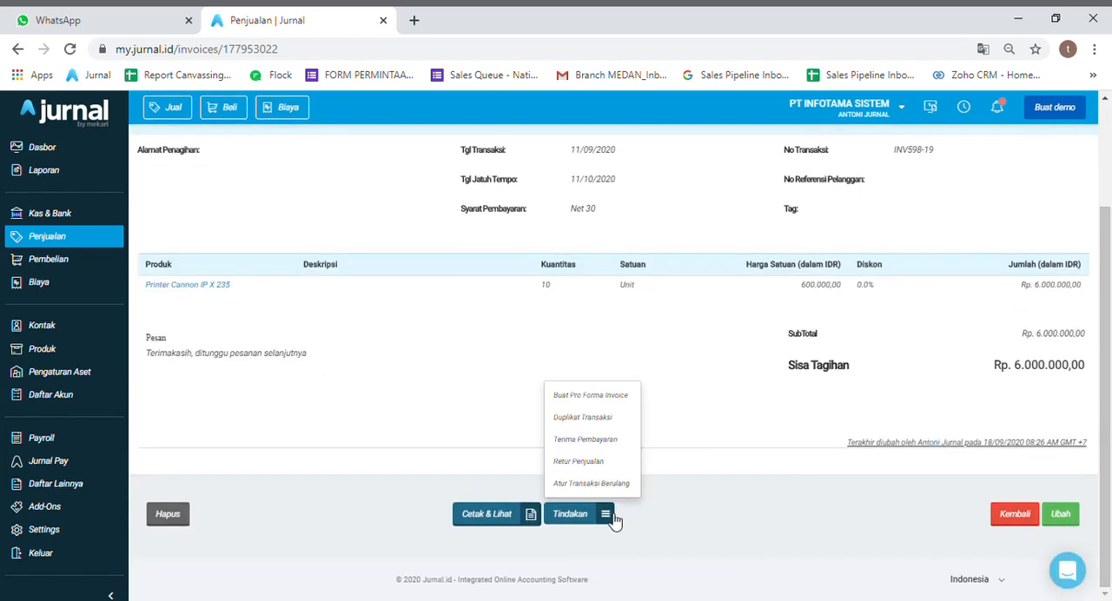
pyautogui.click(597, 397)
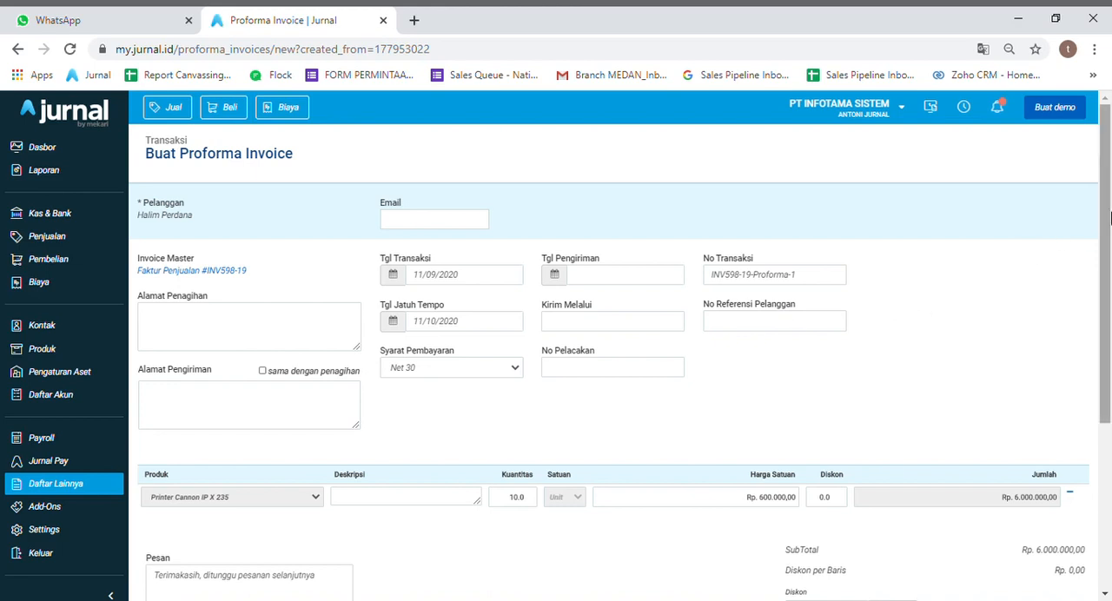
# - Set both the transaction date and the due date of the pro forma invoice to 18/09/2020
pyautogui.moveTo(1108, 217)
pyautogui.mouseDown()
pyautogui.moveTo(1108, 336)
pyautogui.moveTo(1109, 201)
pyautogui.mouseUp()
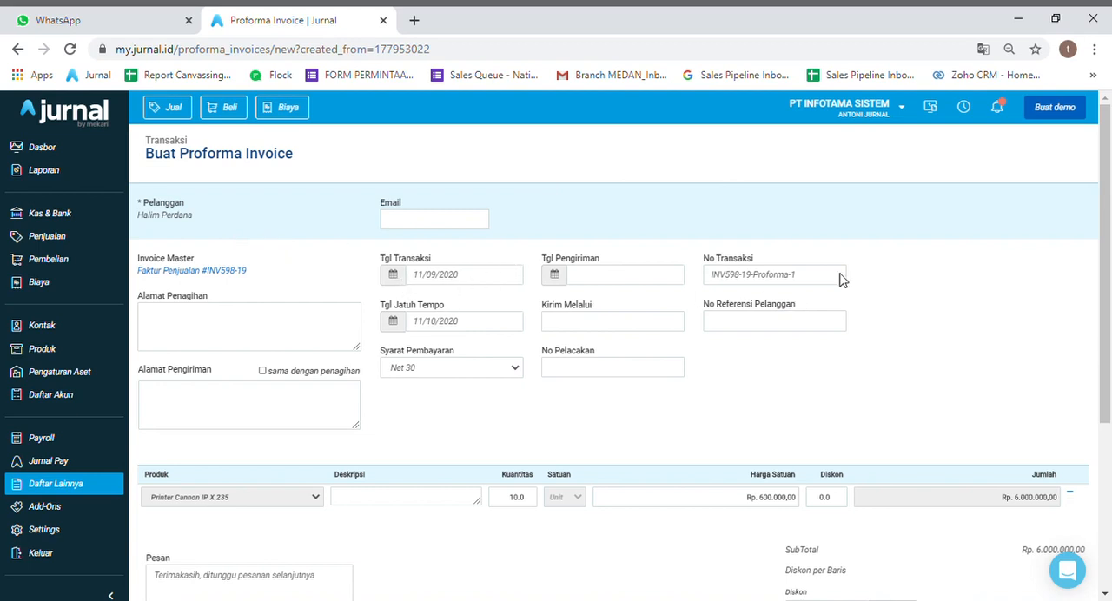
pyautogui.moveTo(1111, 244); pyautogui.dragTo(1110, 266)
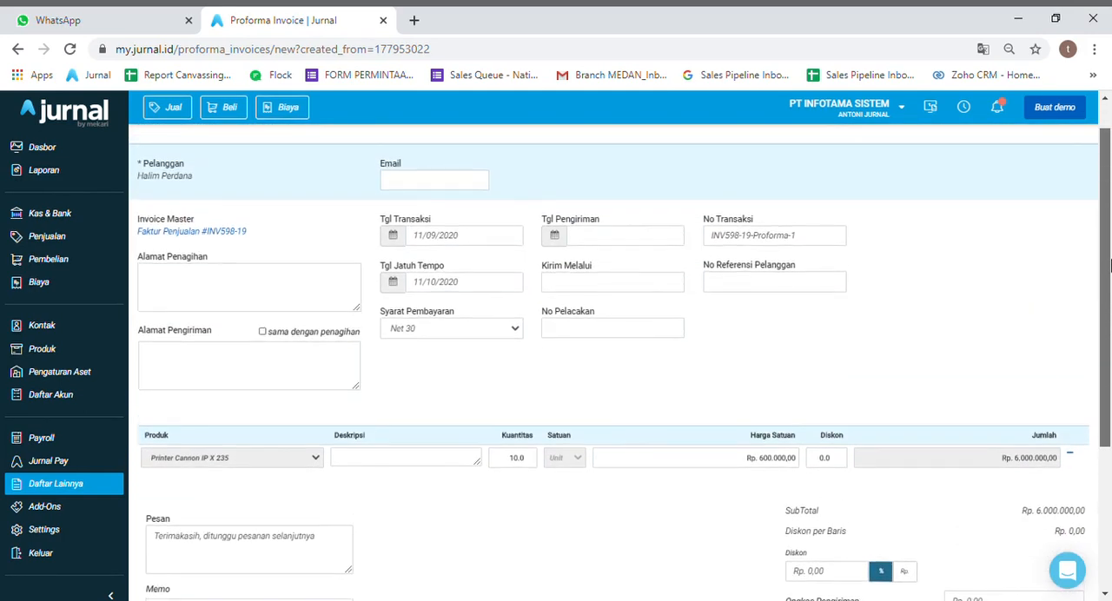
pyautogui.click(435, 240)
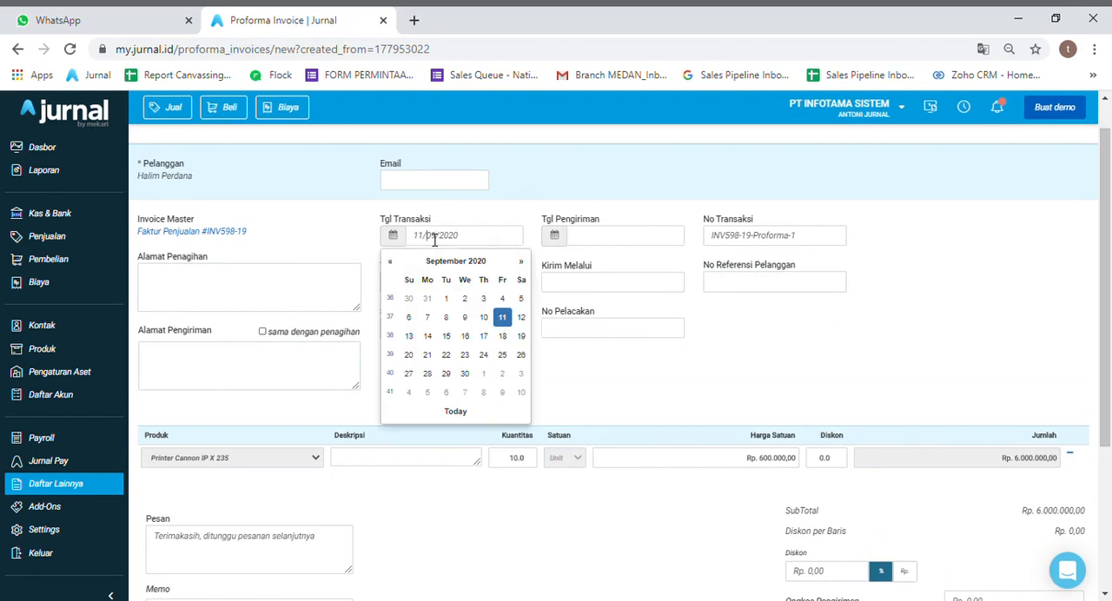
pyautogui.click(509, 342)
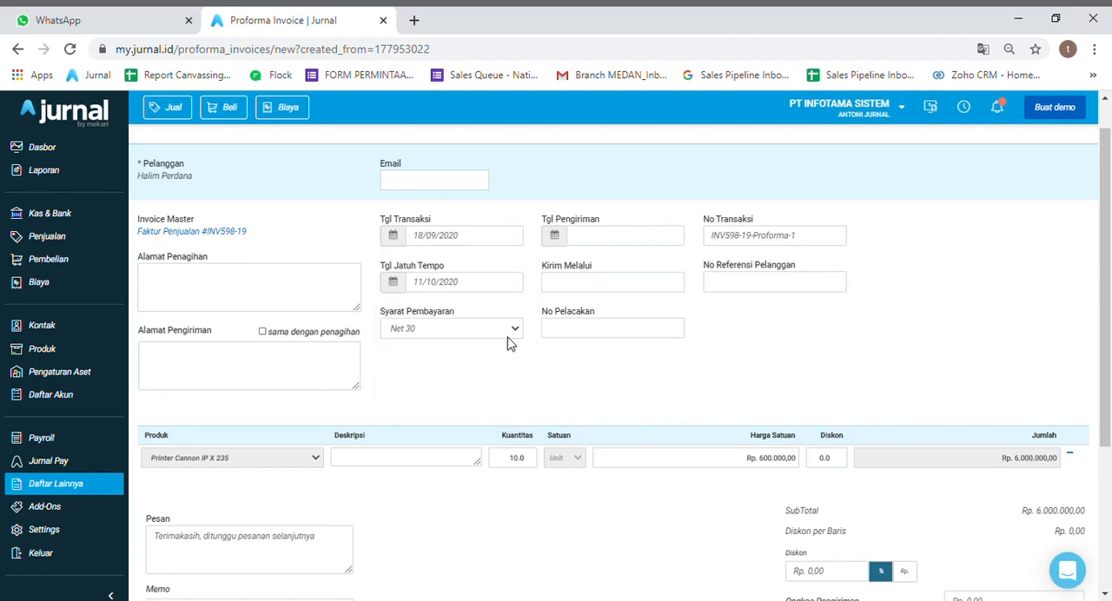
pyautogui.click(398, 287)
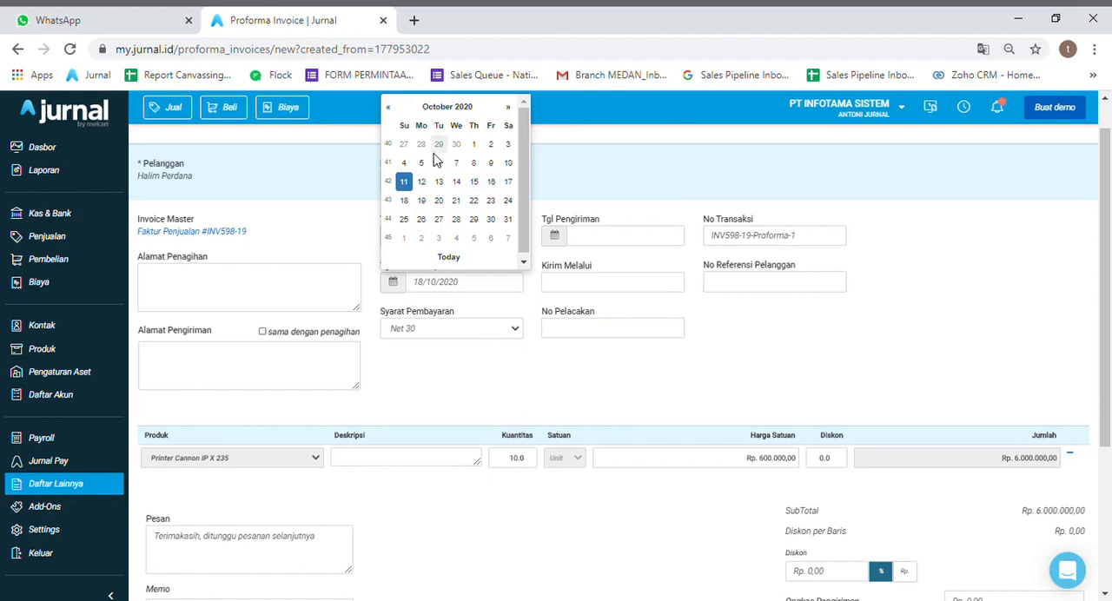
pyautogui.click(389, 107)
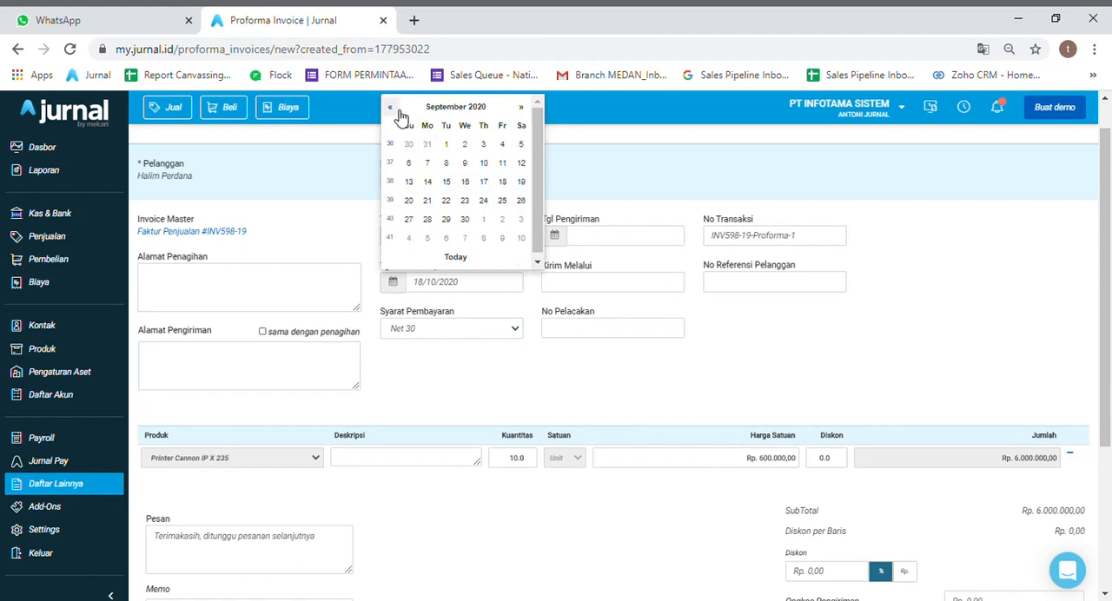
pyautogui.click(504, 181)
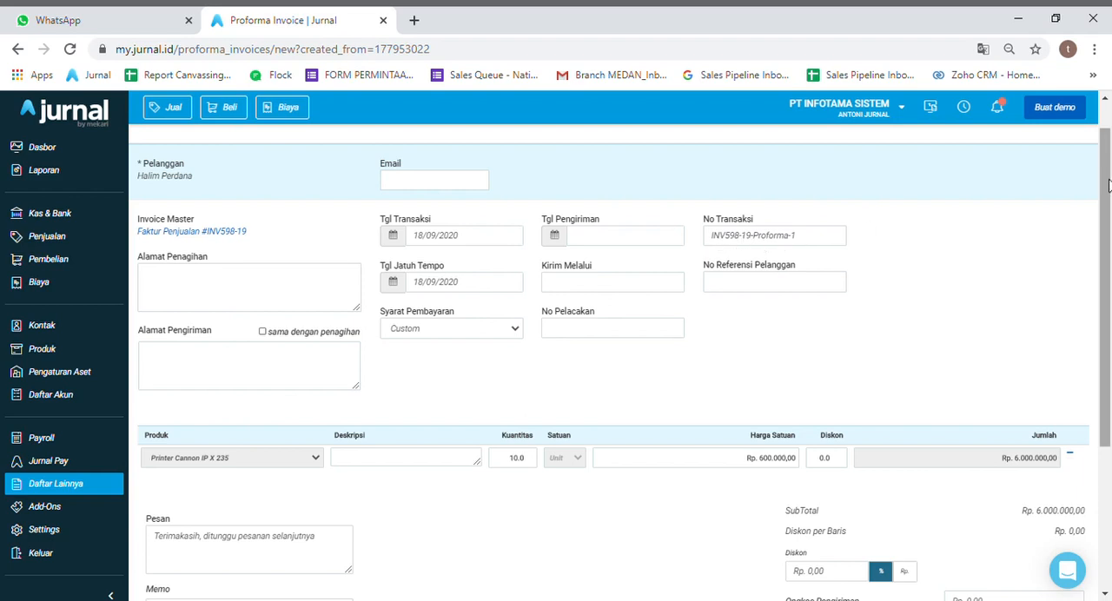
# - Set the quantity of Printer Cannon IP X 235 to 5 on the pro forma invoice
pyautogui.moveTo(1107, 180); pyautogui.dragTo(1107, 184)
pyautogui.moveTo(1107, 222); pyautogui.dragTo(1108, 264)
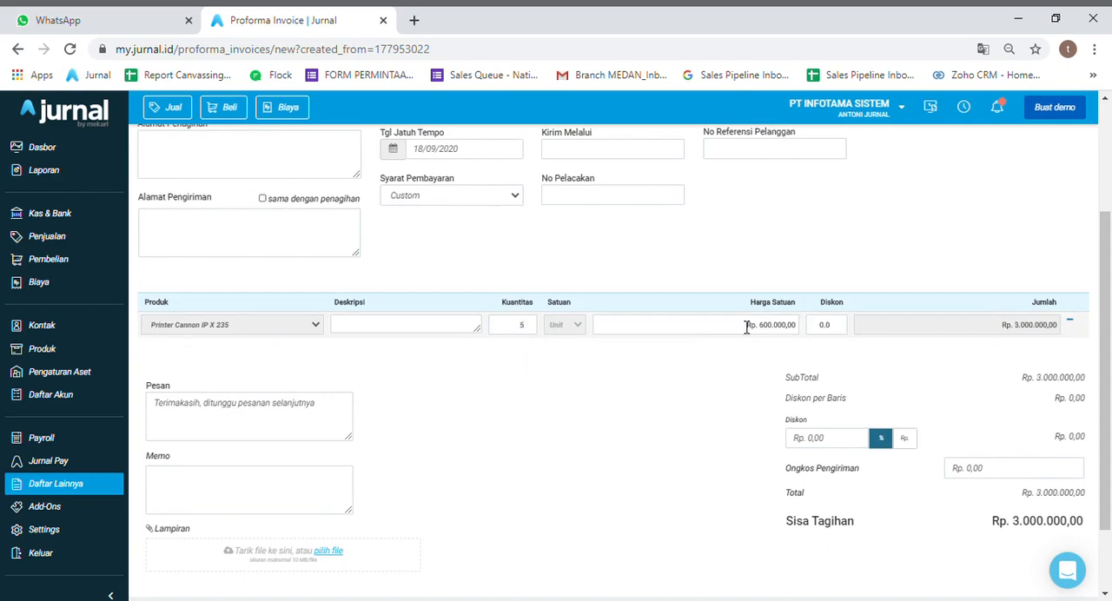
pyautogui.moveTo(1108, 279); pyautogui.dragTo(1107, 372)
pyautogui.click(1050, 379)
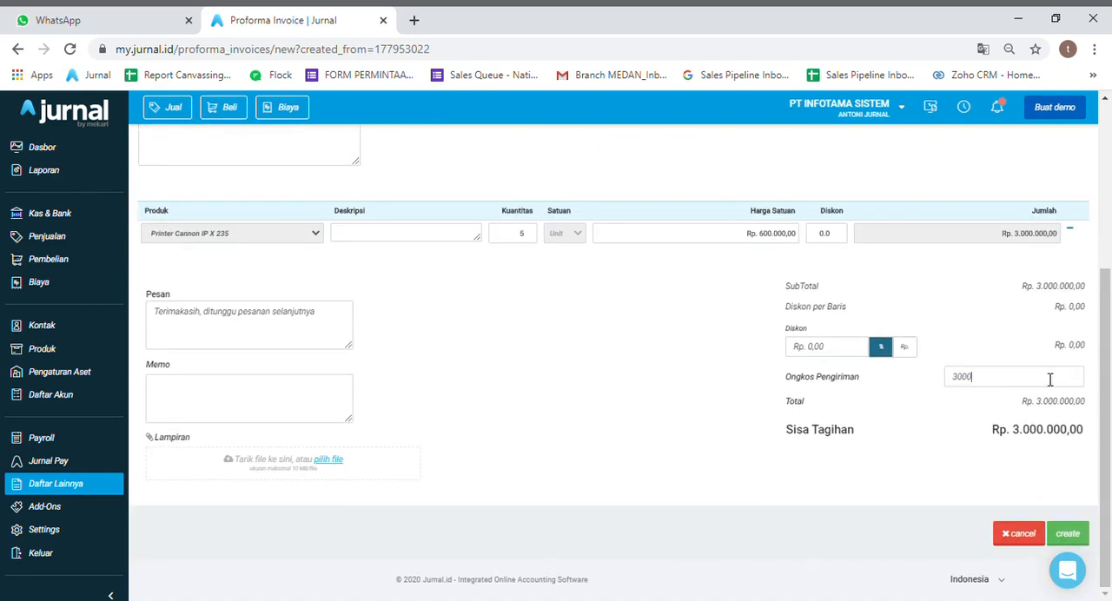
pyautogui.doubleClick(926, 453)
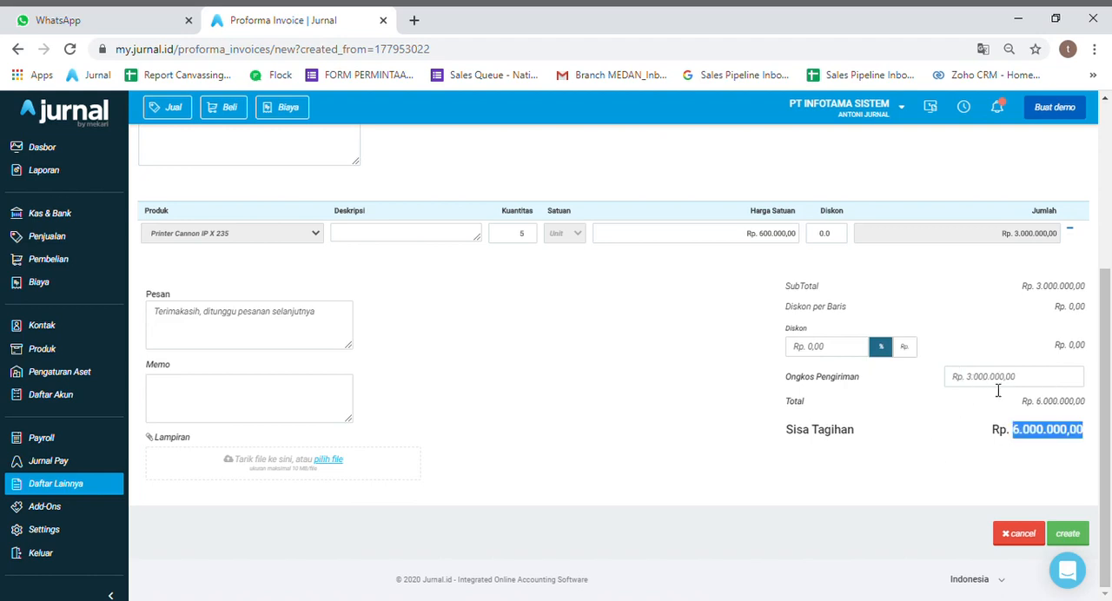
pyautogui.click(924, 474)
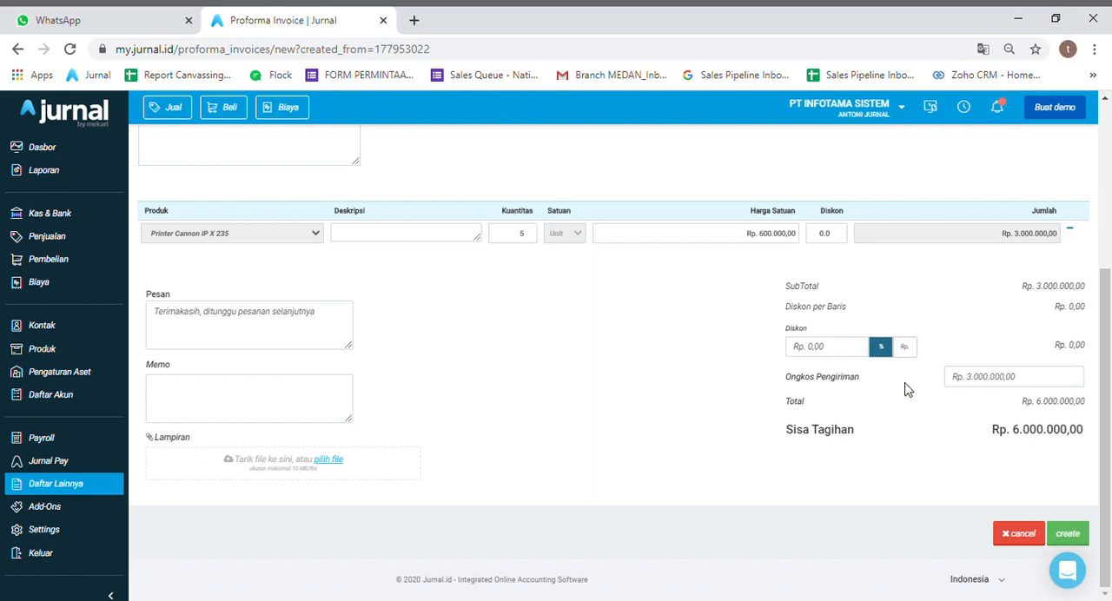
pyautogui.click(1028, 382)
pyautogui.press('BackSpace')
pyautogui.tripleClick(943, 492)
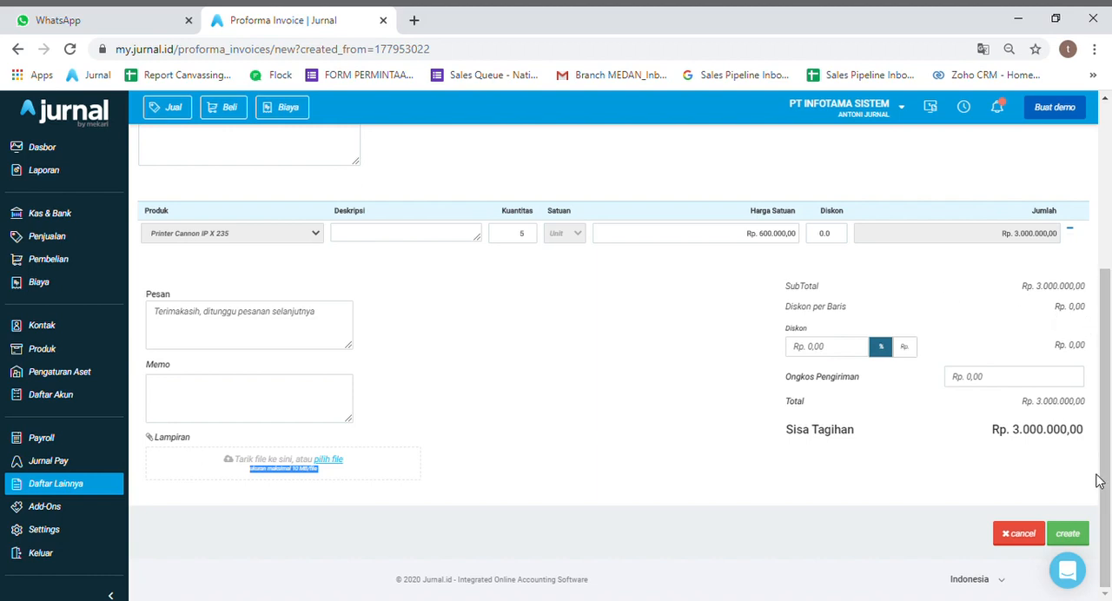
# - Create the pro forma invoice and dismiss the feature satisfaction survey
pyautogui.click(1068, 535)
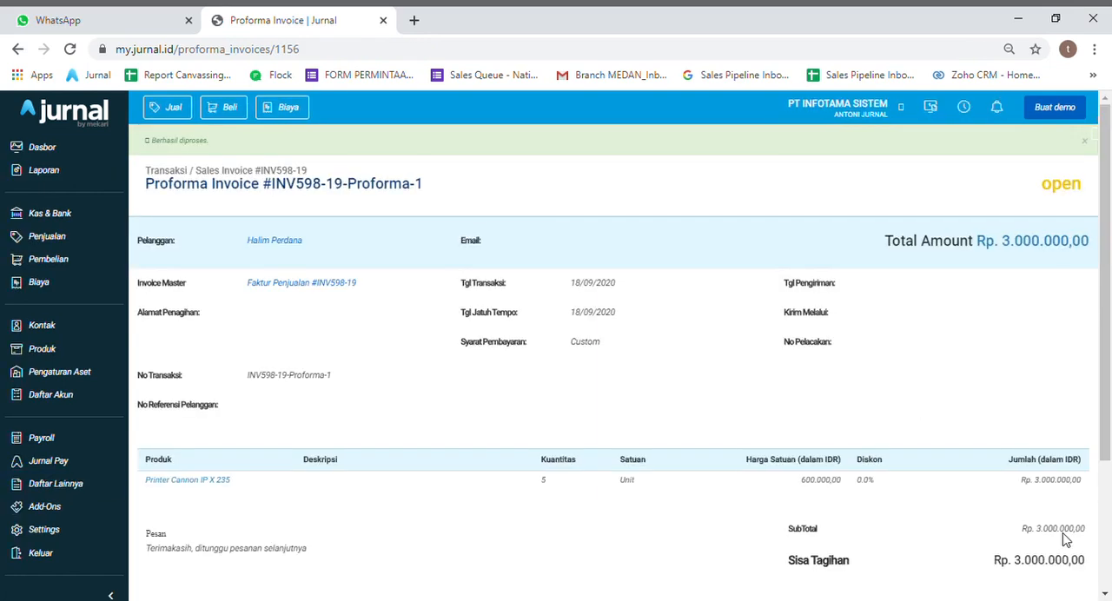
pyautogui.moveTo(1110, 351); pyautogui.dragTo(1101, 530)
pyautogui.click(591, 528)
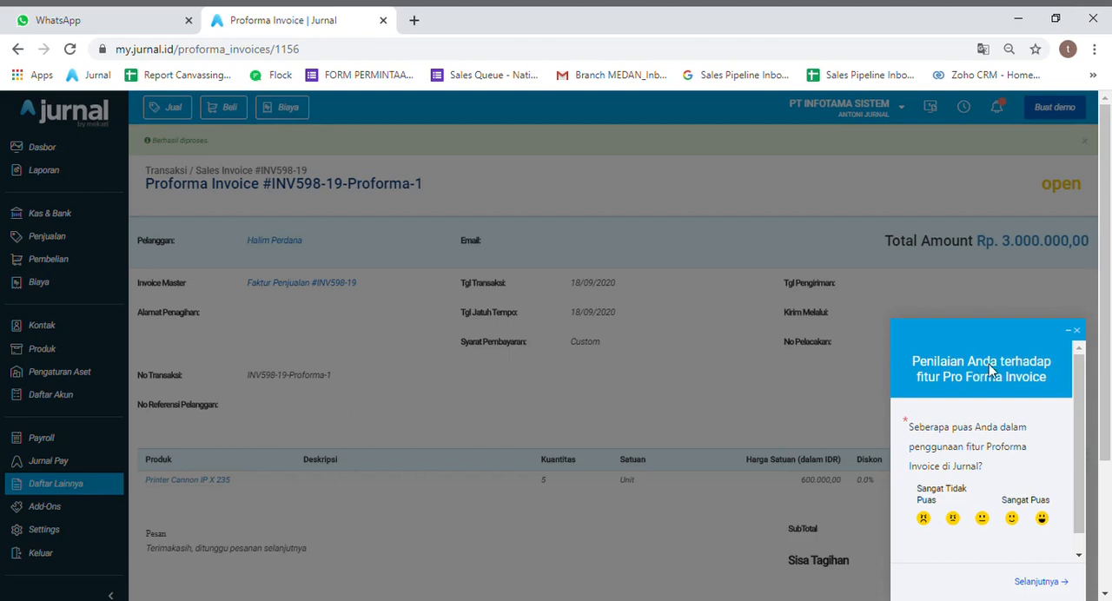
pyautogui.click(1077, 331)
# - Record the receipt of a Rp. 3.000.000,00 cash payment for the pro forma invoice, dated 18/09/2020 and deposited to account 1-10000
pyautogui.moveTo(1107, 331); pyautogui.dragTo(1107, 460)
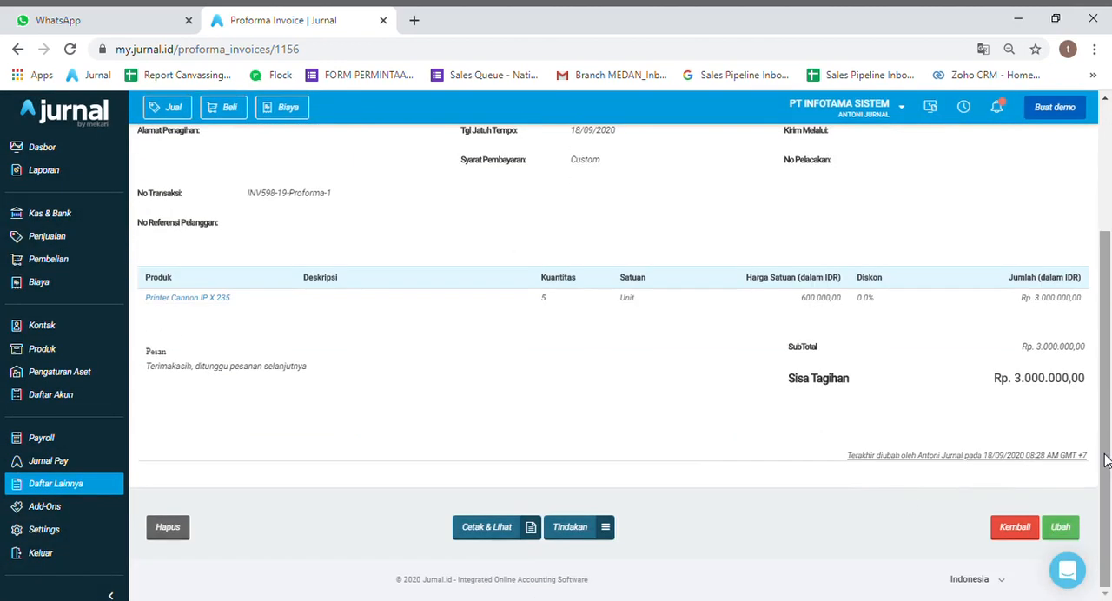
pyautogui.click(608, 537)
pyautogui.click(604, 505)
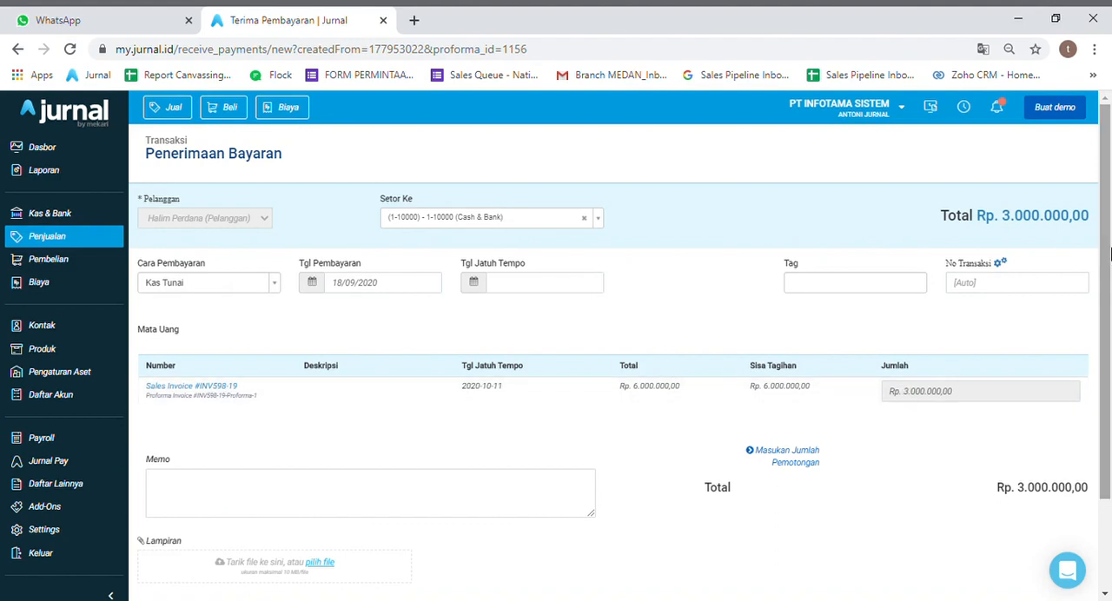
pyautogui.moveTo(1111, 252); pyautogui.dragTo(1095, 360)
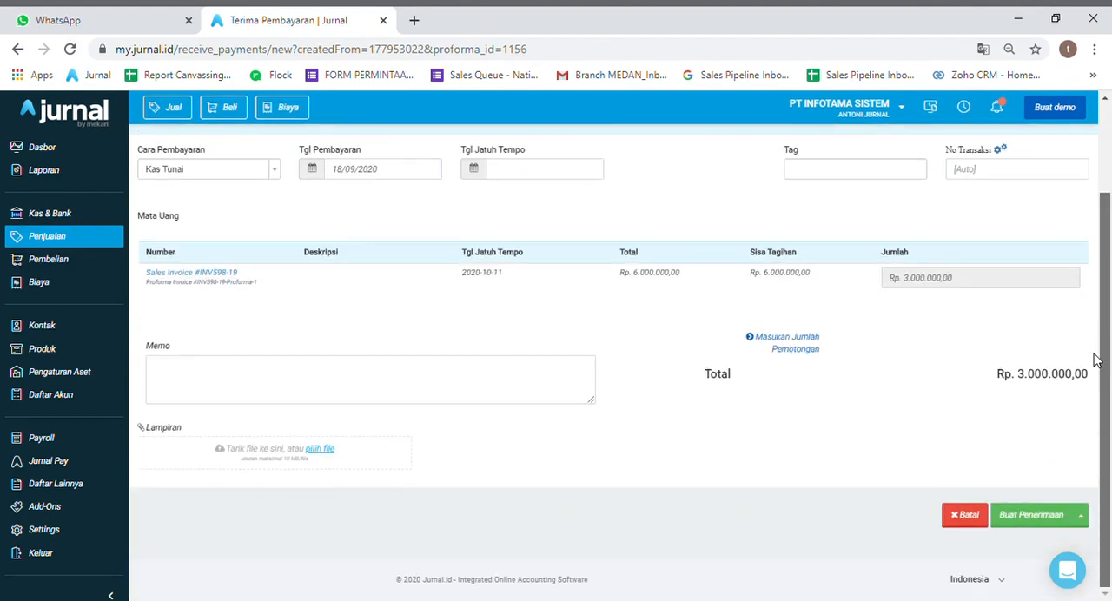
pyautogui.click(1030, 518)
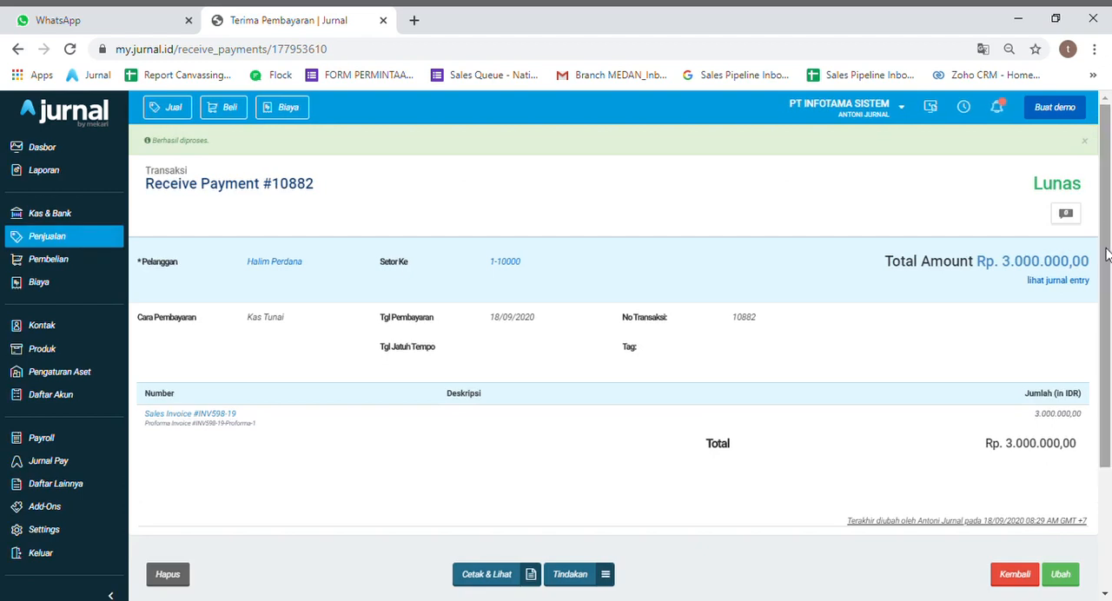
pyautogui.click(1085, 142)
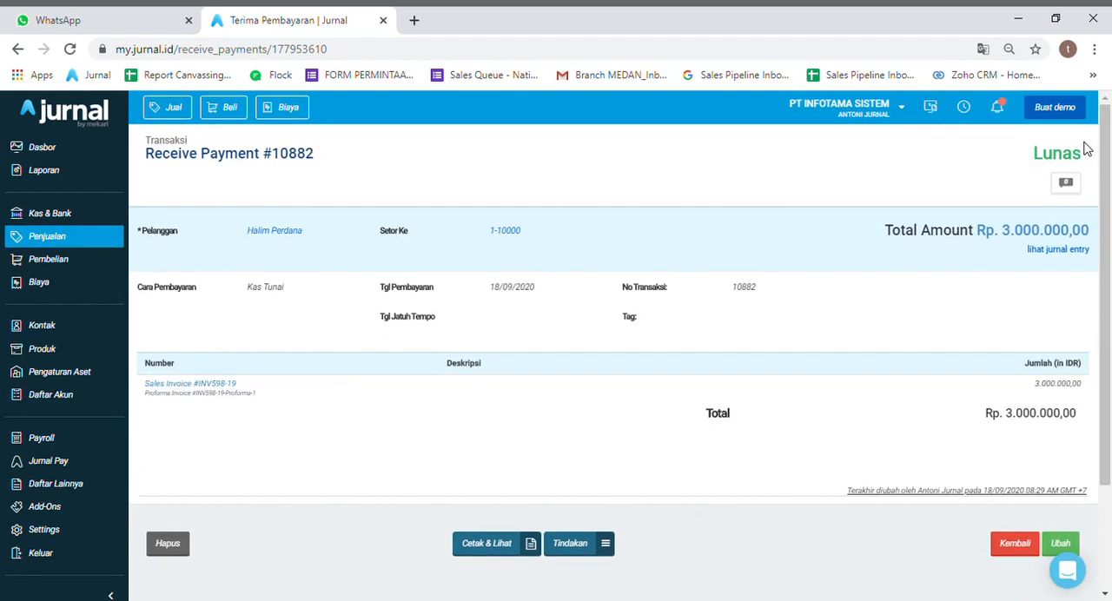
# - Return to the sales transactions, search by the customer's first name and open the partially paid sales invoice
pyautogui.click(91, 247)
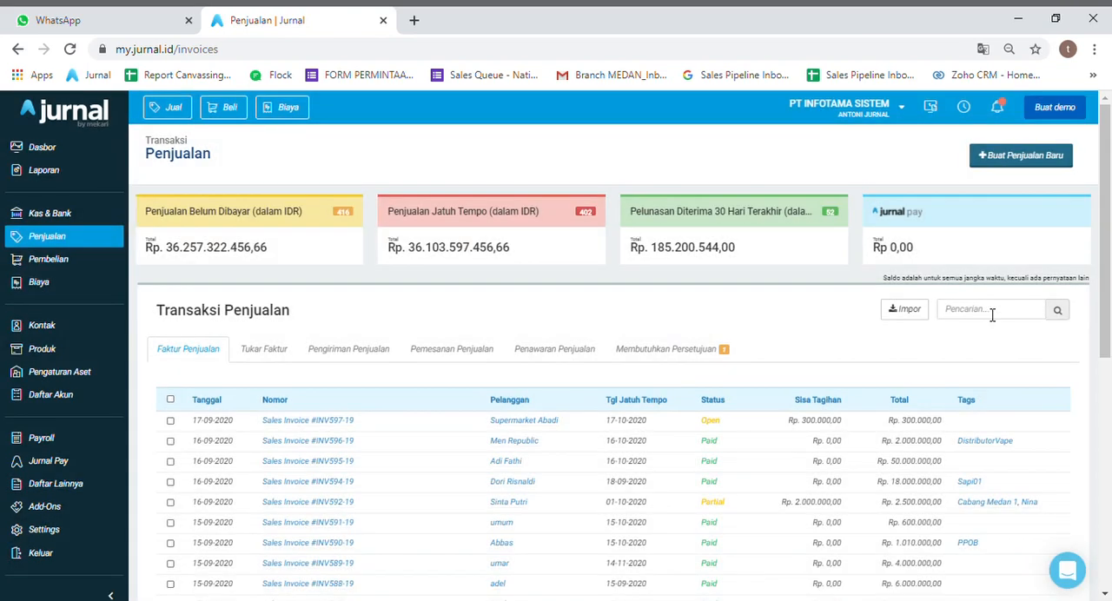
pyautogui.write('halim')
pyautogui.press('Return')
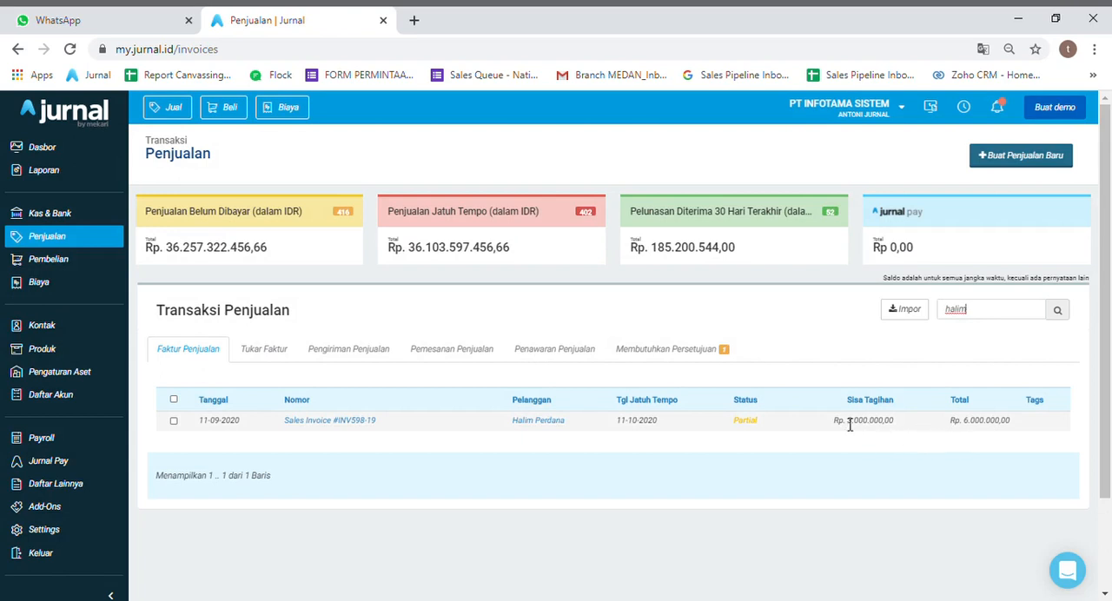
pyautogui.click(325, 423)
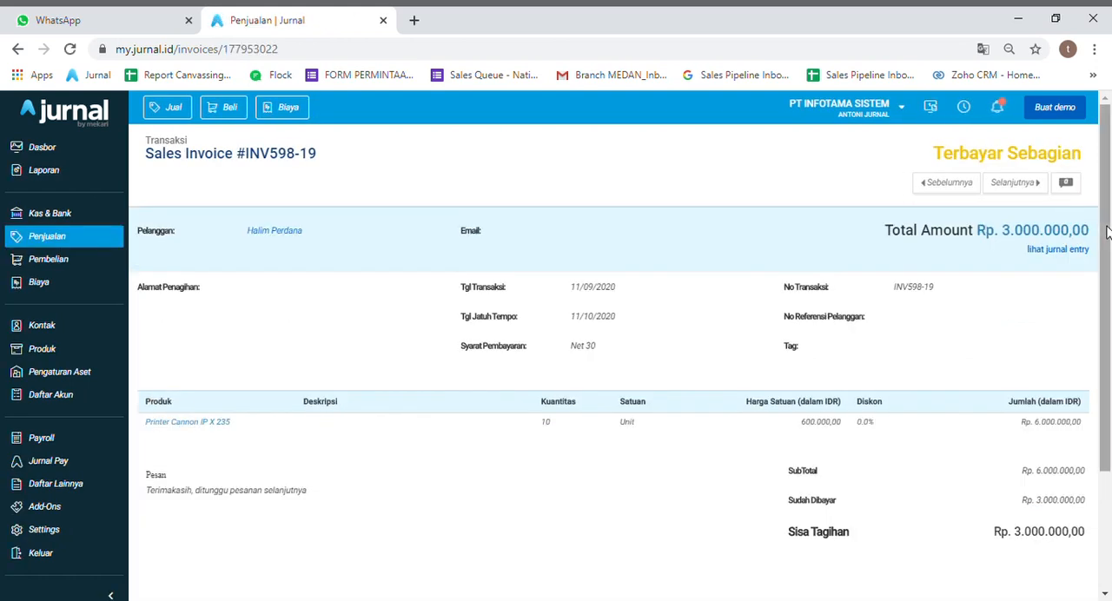
# - Show the pro forma invoices linked to the sales invoice and check their payment status and amount
pyautogui.moveTo(1106, 309); pyautogui.dragTo(1108, 423)
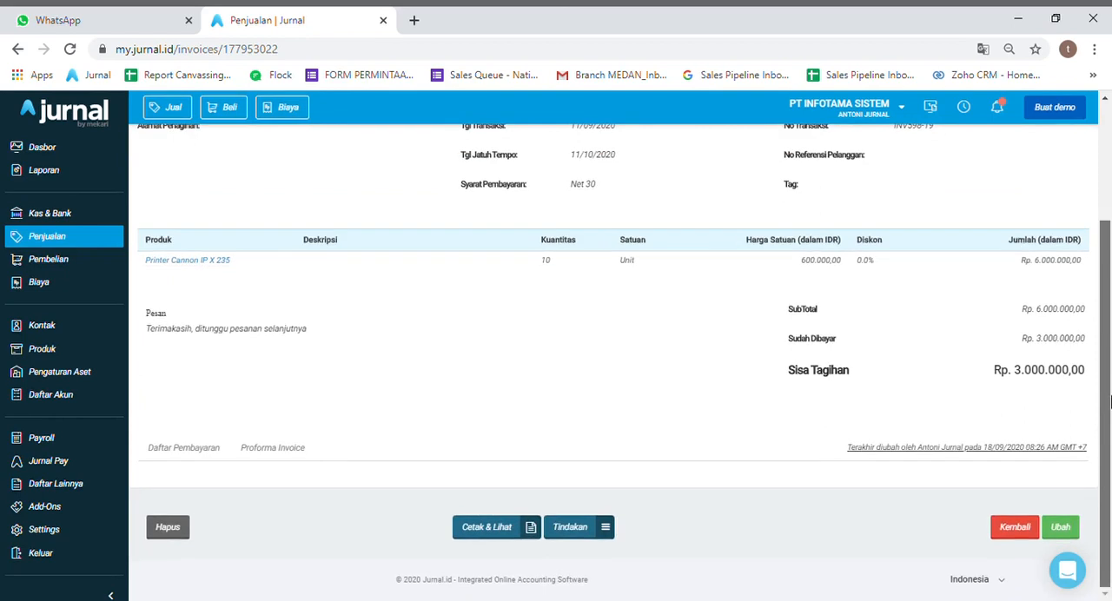
pyautogui.click(271, 453)
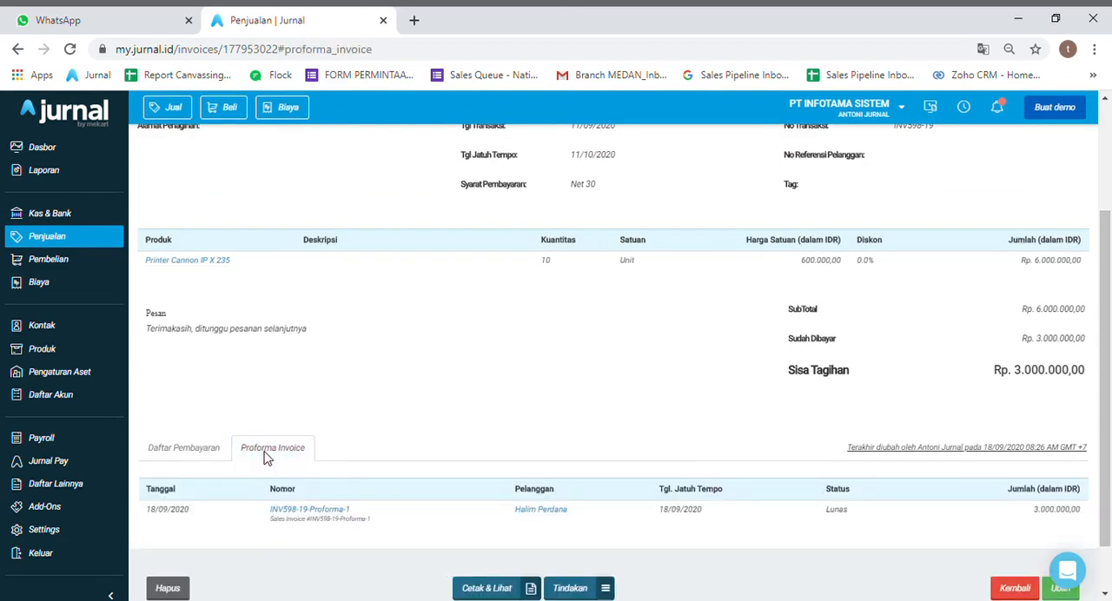
pyautogui.moveTo(1106, 291); pyautogui.dragTo(1106, 322)
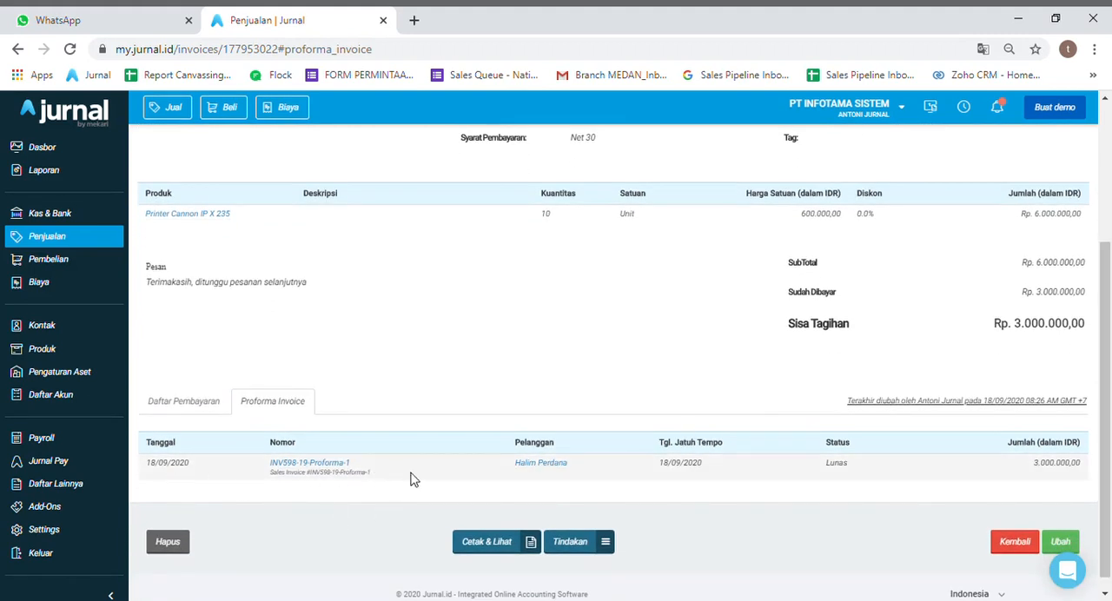
pyautogui.moveTo(1109, 403); pyautogui.dragTo(1107, 370)
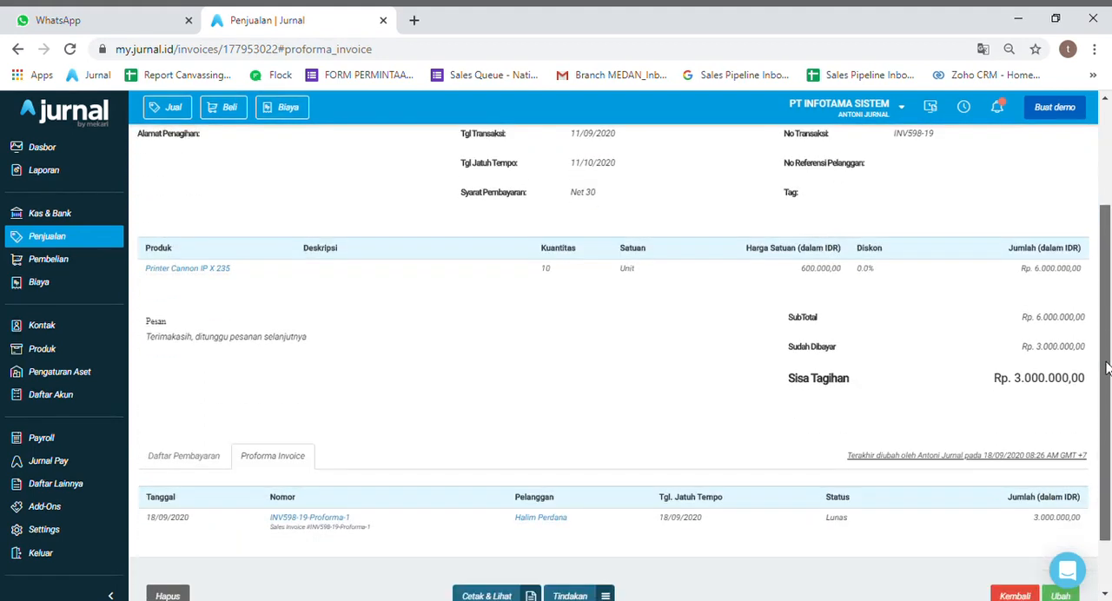